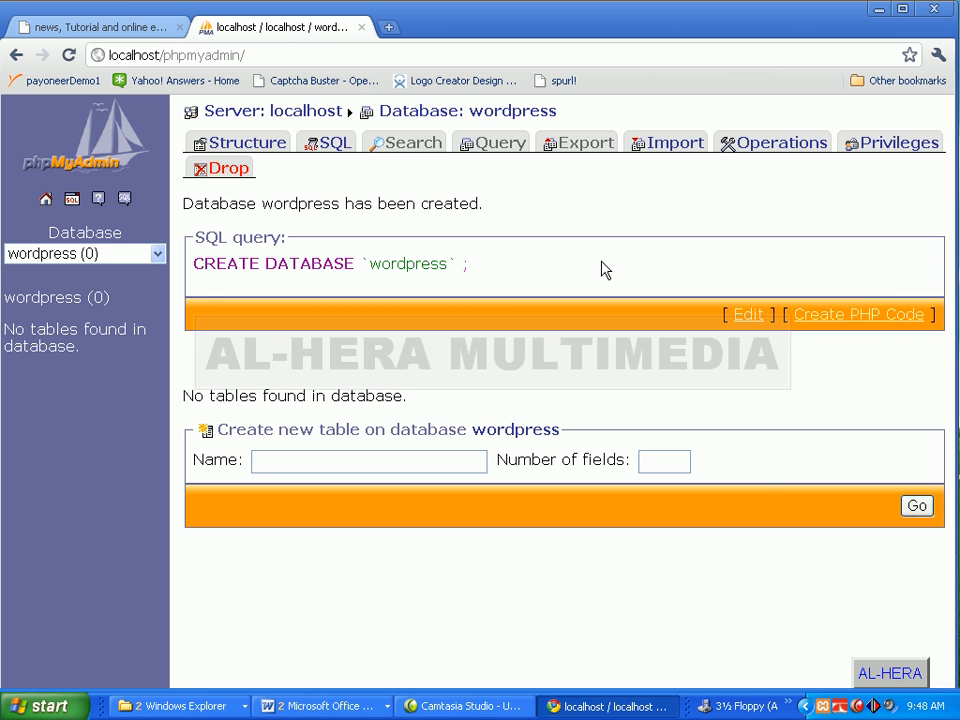
left_click(388, 28)
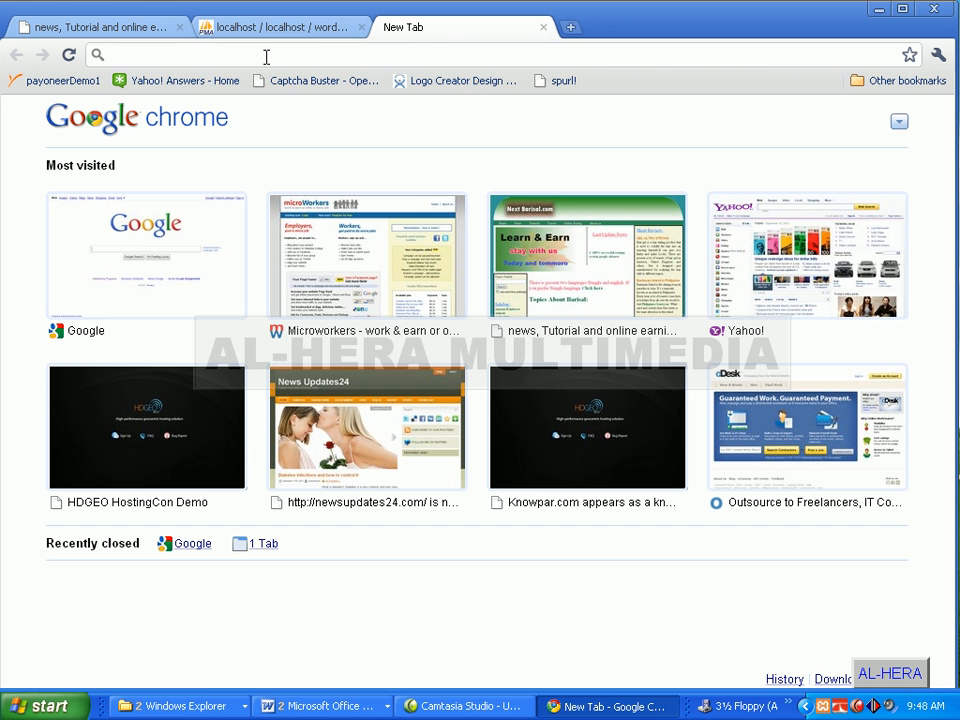
type("http")
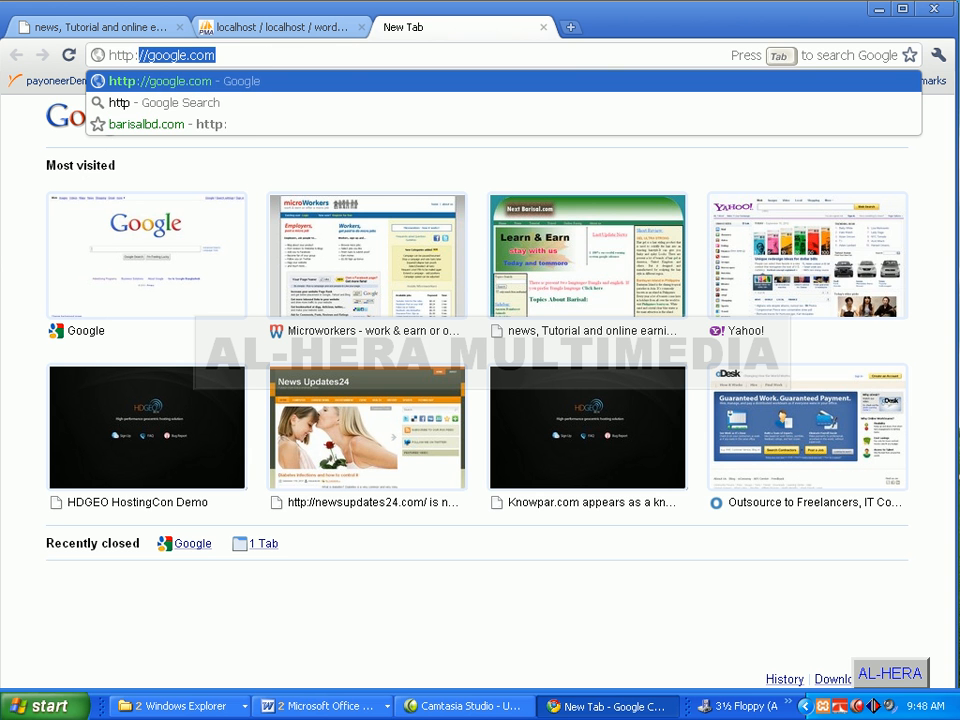
type("://l")
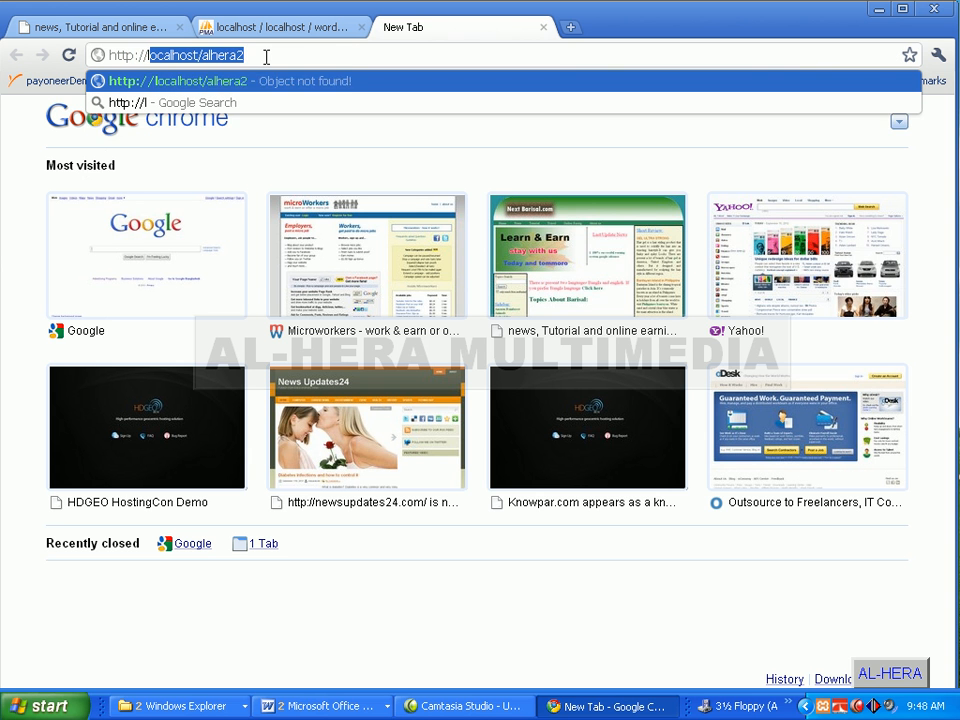
left_click(266, 57)
key("BackSpace")
key("BackSpace")
key("BackSpace")
key("BackSpace")
key("BackSpace")
key("BackSpace")
key("BackSpace")
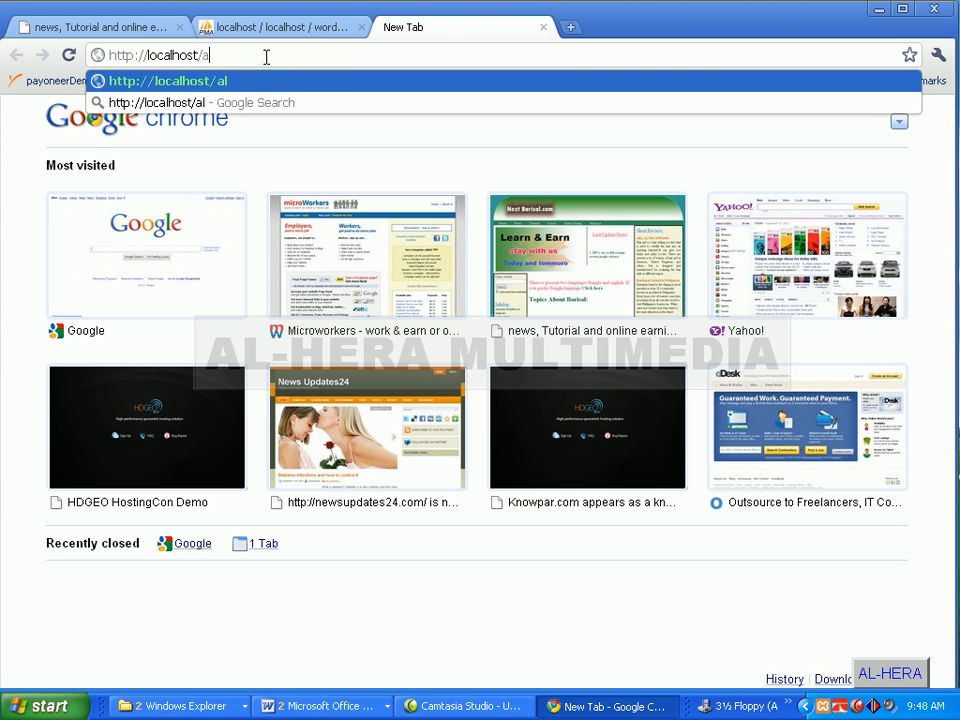
- Switch to Windows Explorer and check the WordPress folder's name inside E:\xampp\htdocs
left_click(178, 706)
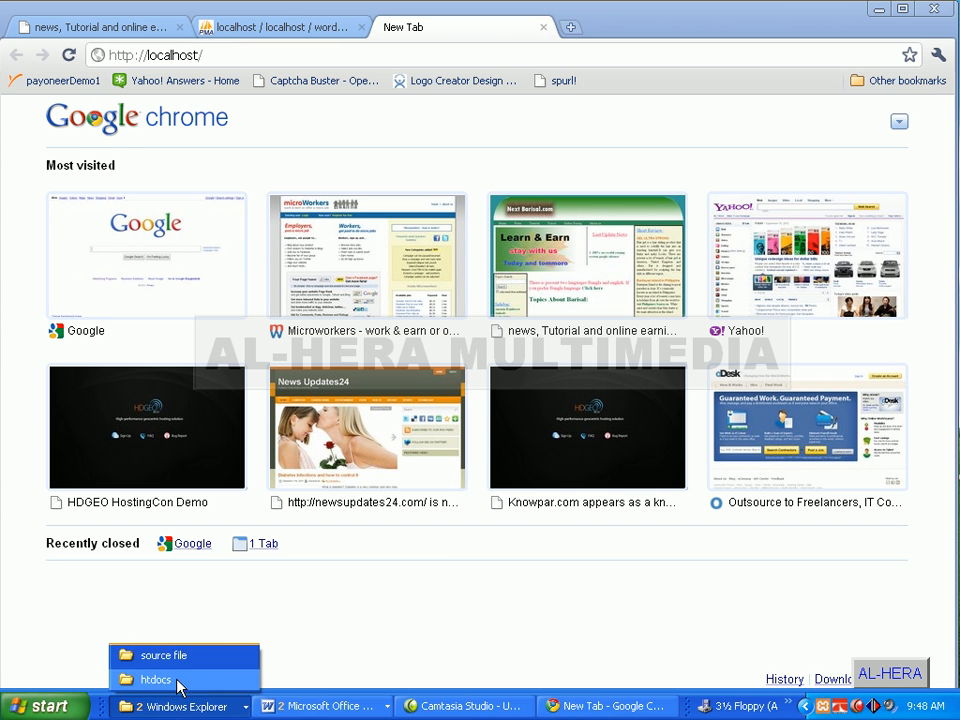
left_click(175, 684)
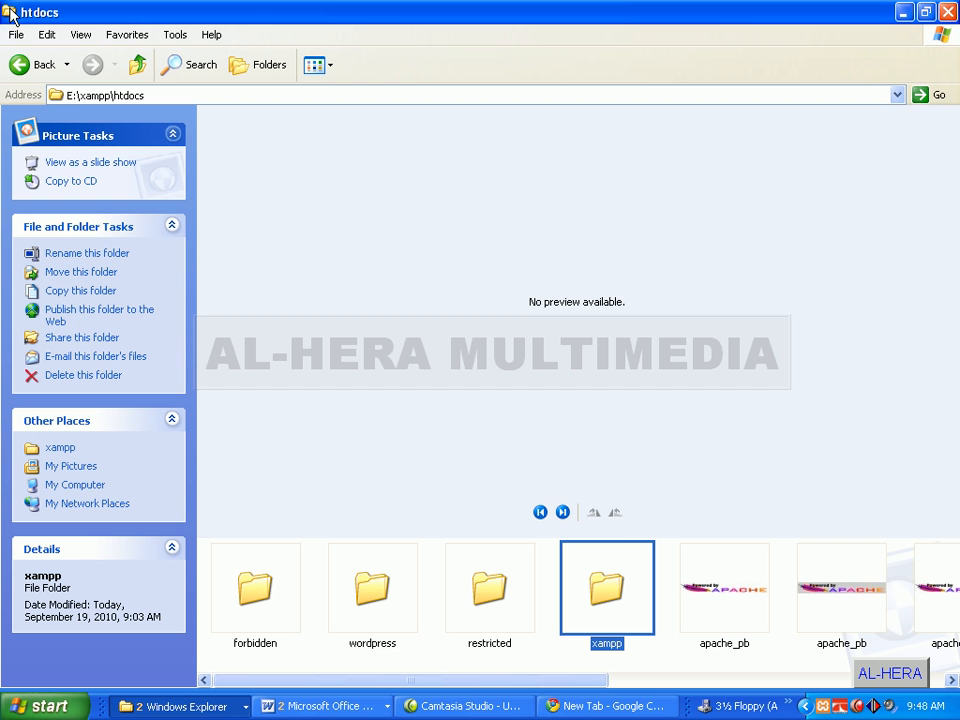
left_click(389, 626)
left_click(18, 64)
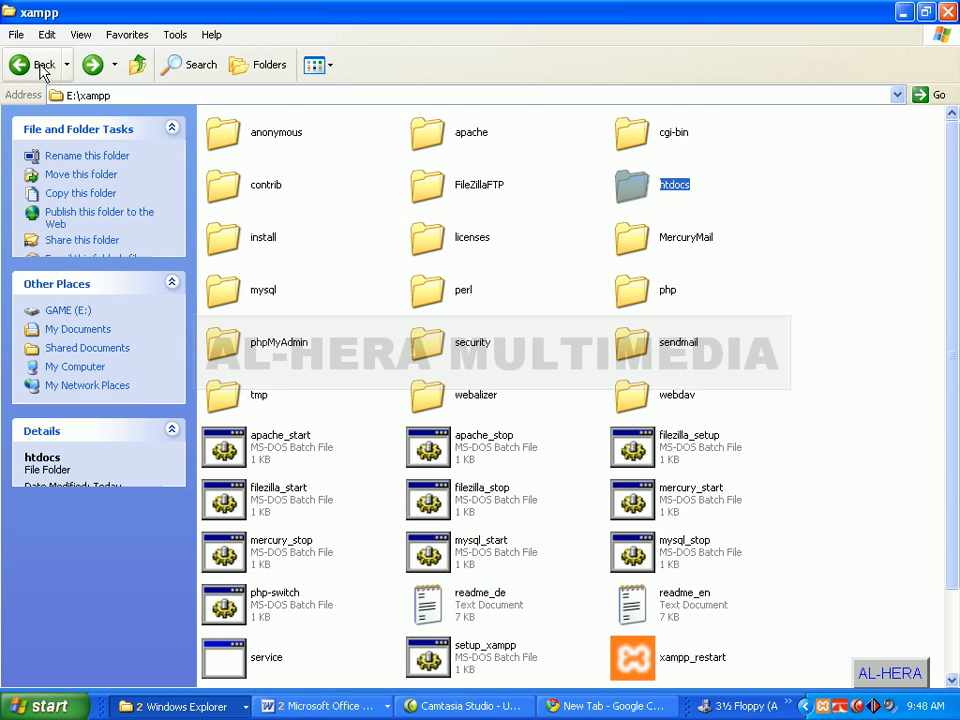
left_click(737, 208)
double_click(636, 197)
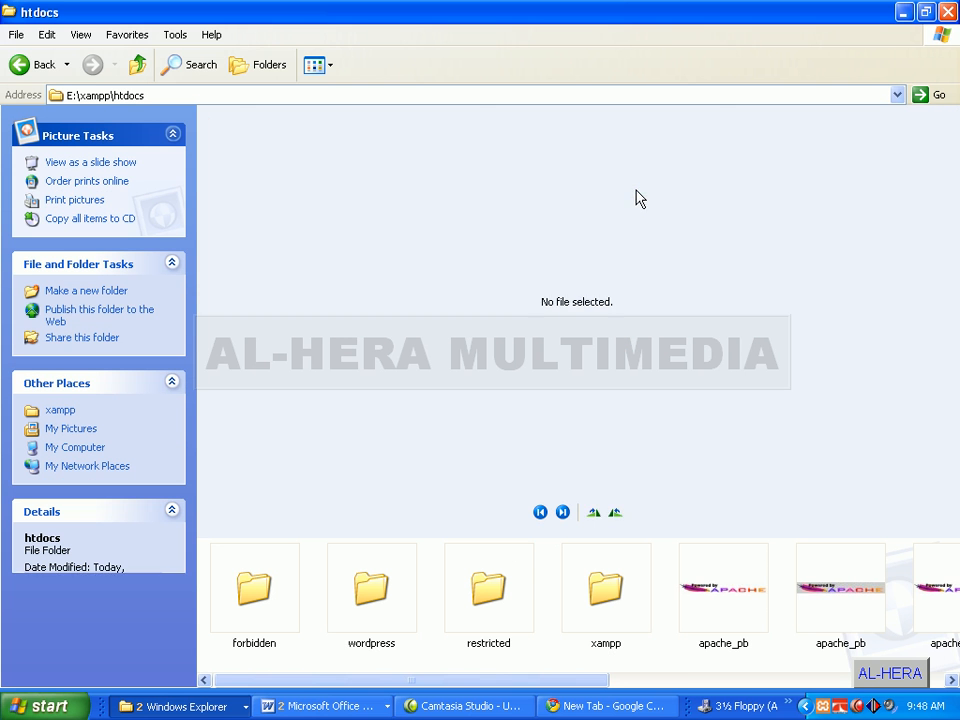
left_click(390, 617)
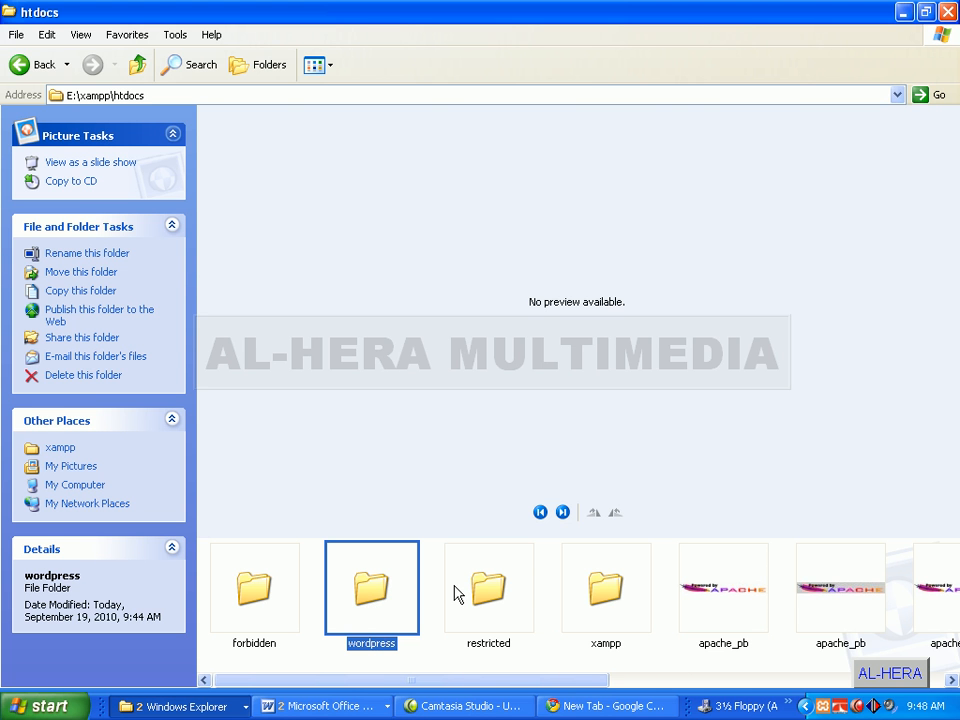
left_click(398, 647)
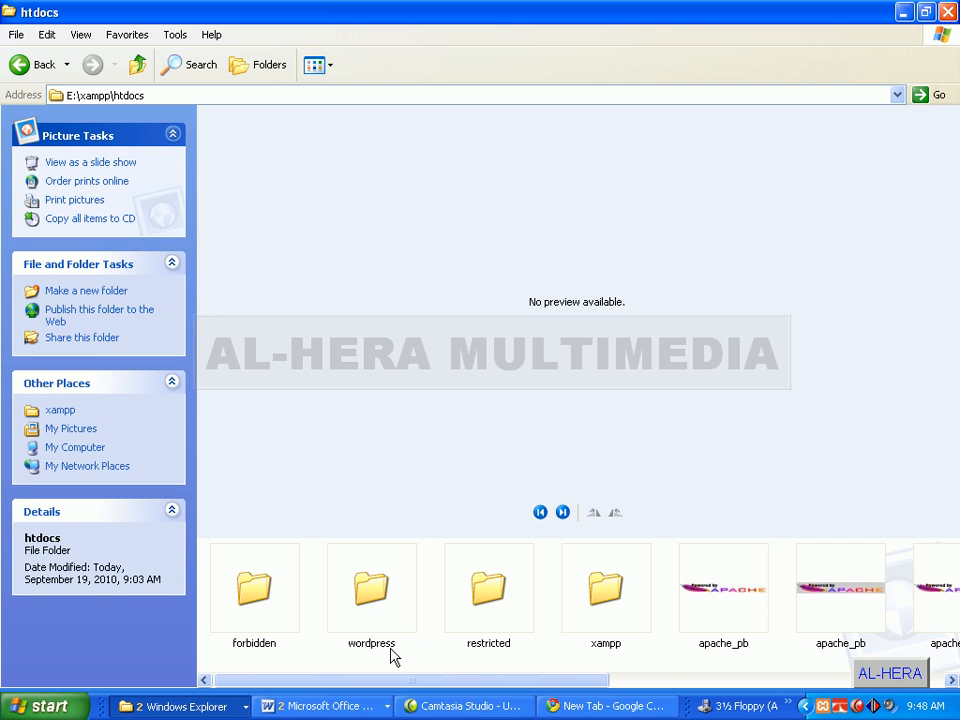
left_click(374, 611)
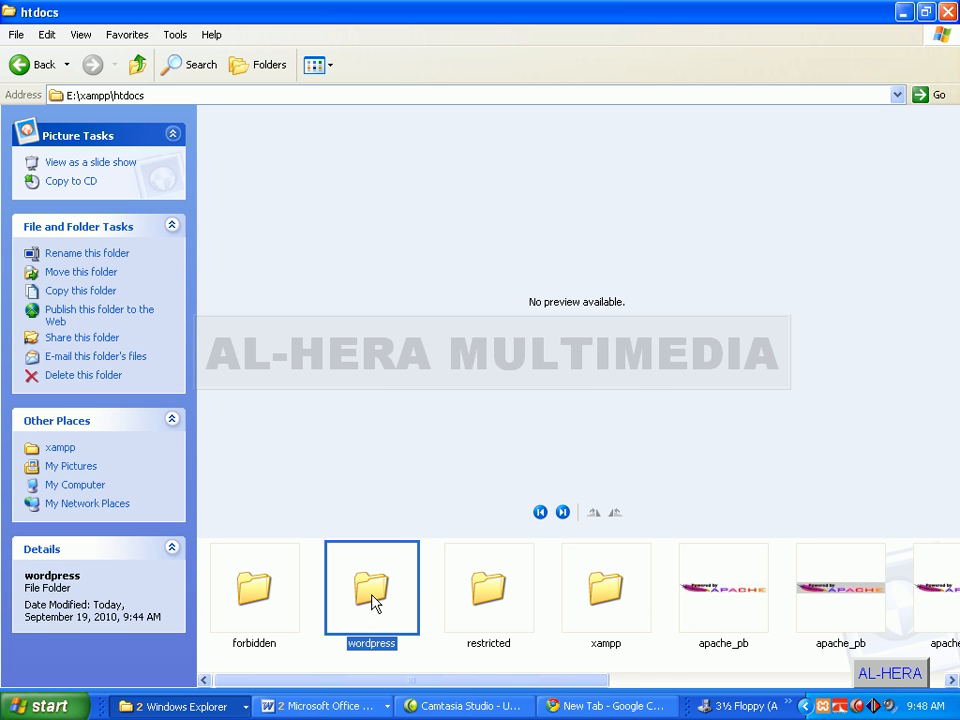
right_click(374, 611)
left_click(398, 558)
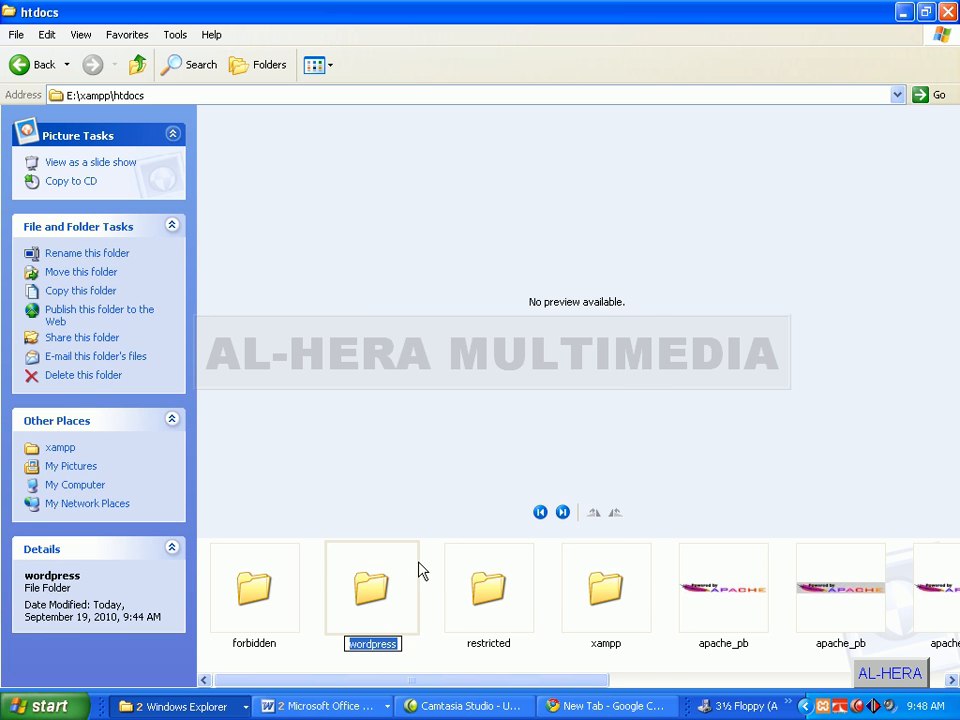
left_click(431, 640)
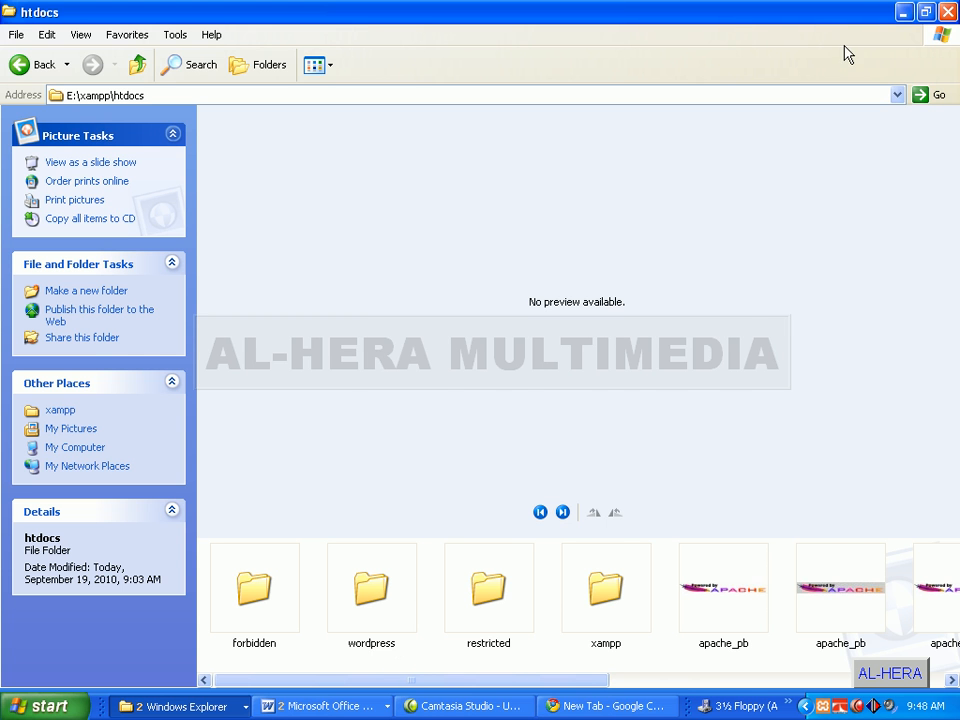
left_click(903, 12)
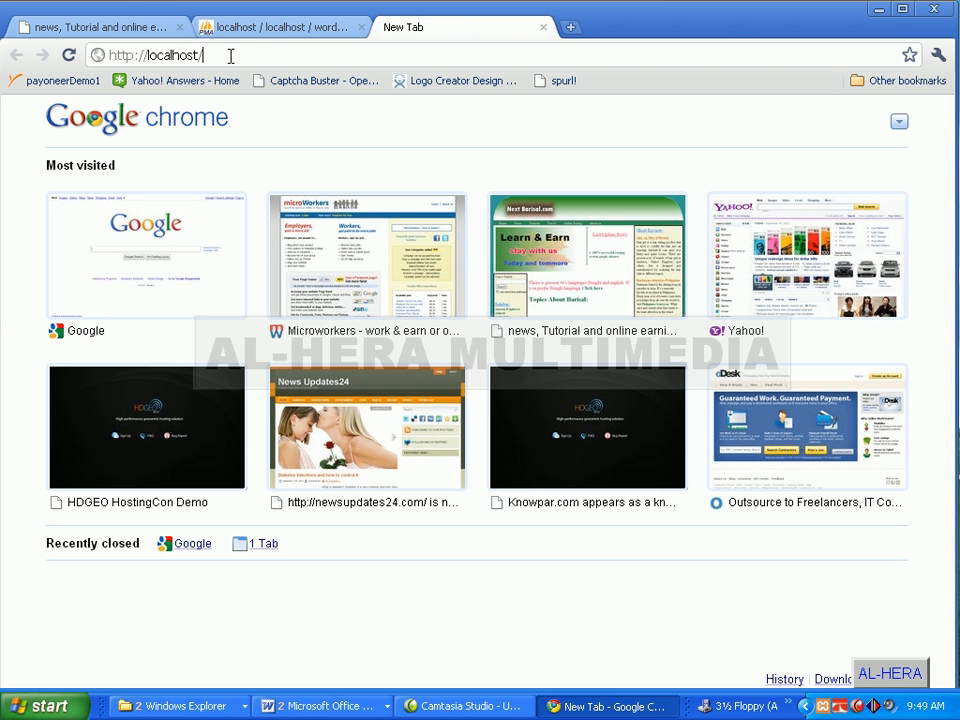
type("wordpress")
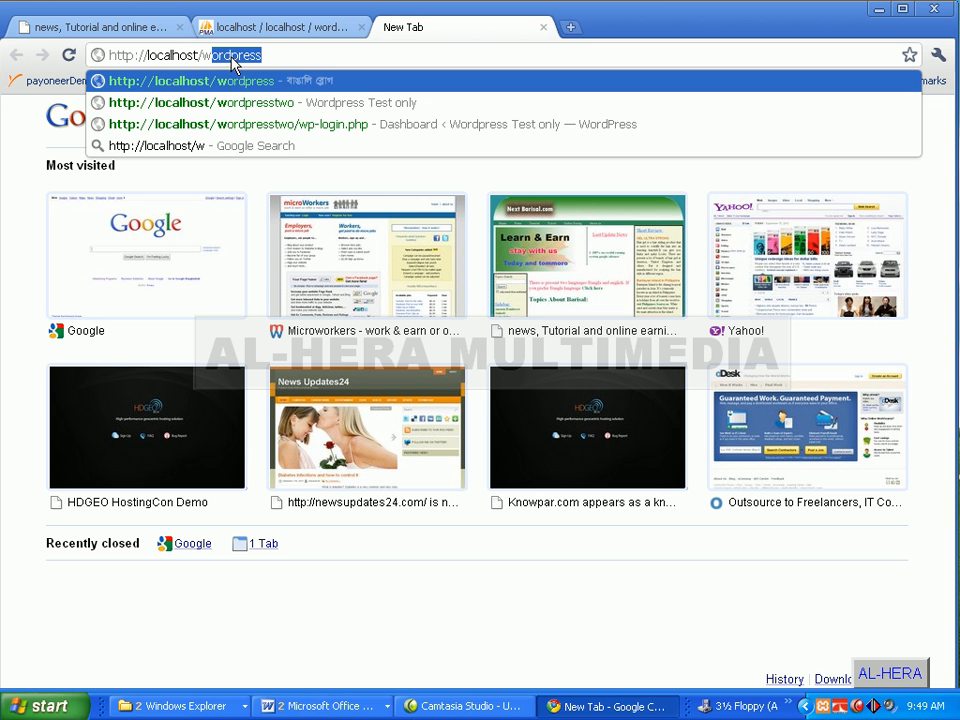
key("Return")
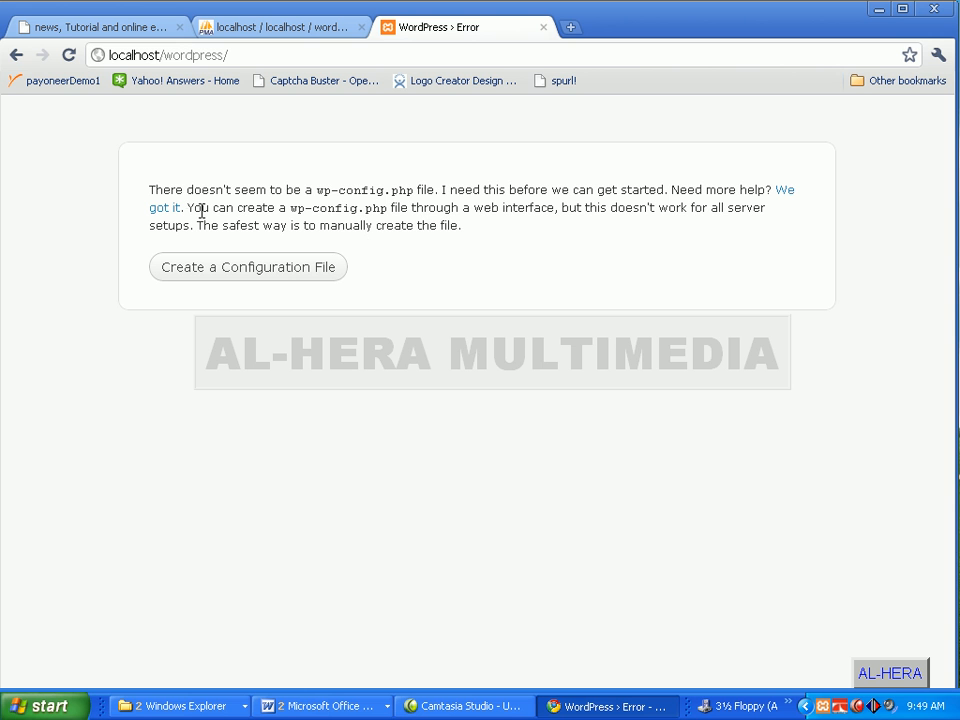
left_click(238, 278)
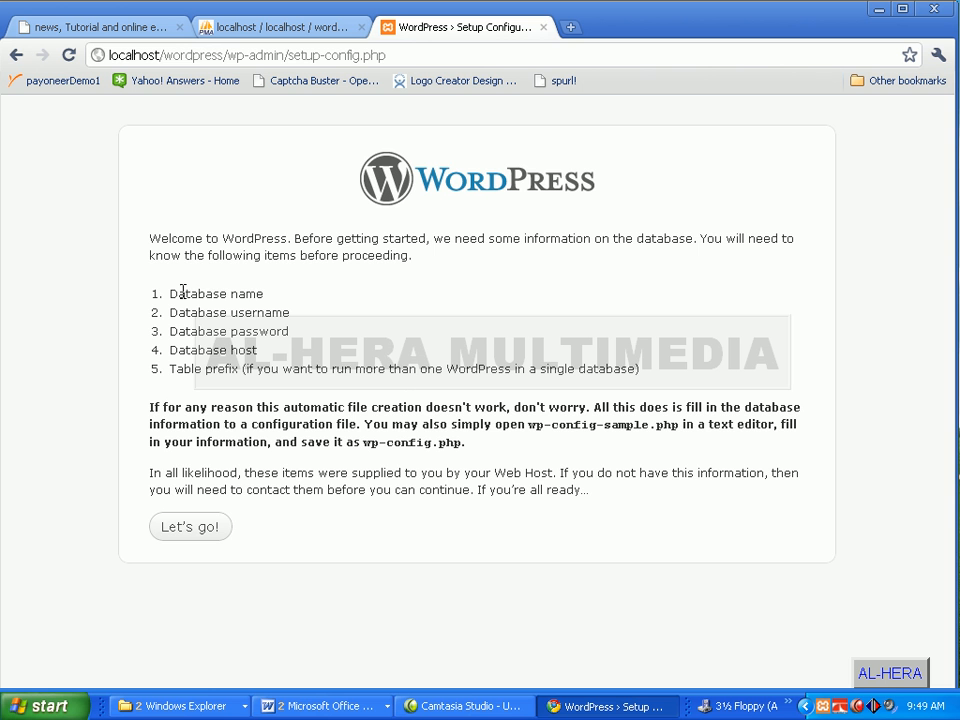
- Review the database items WordPress requires and compare them with the wordpress database in phpMyAdmin
left_click_drag(182, 291, 294, 300)
left_click(294, 300)
left_click(280, 27)
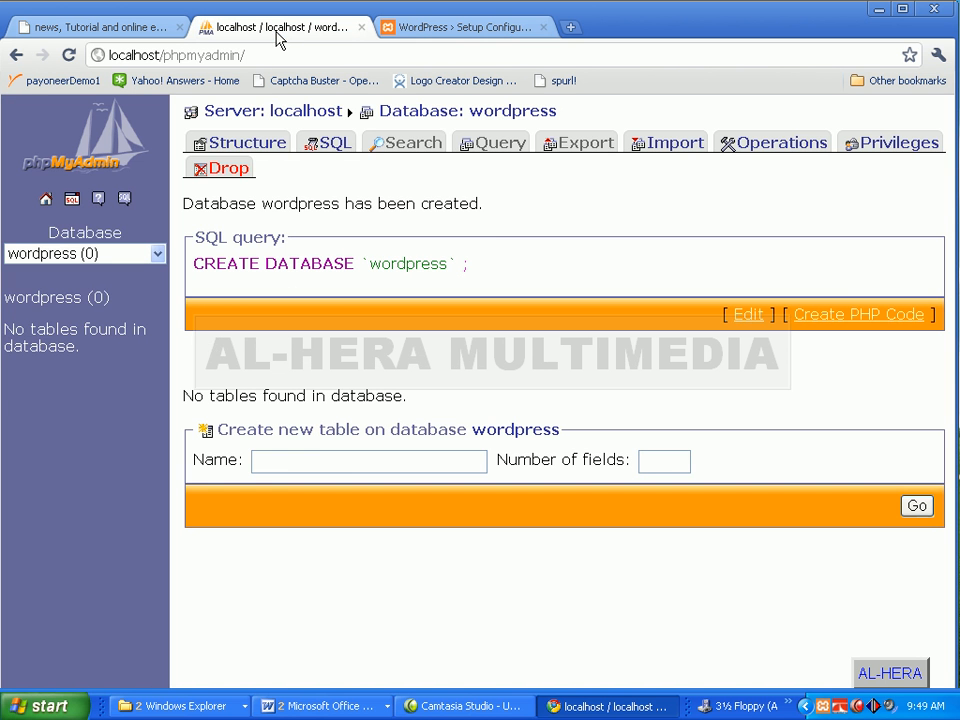
left_click(432, 27)
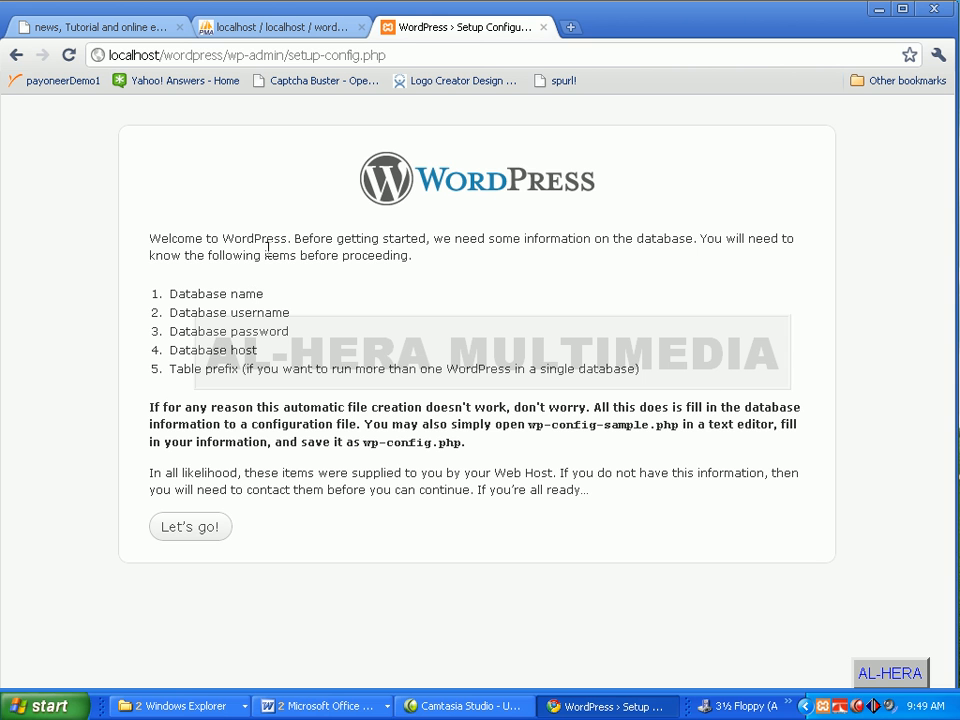
left_click_drag(242, 255, 409, 256)
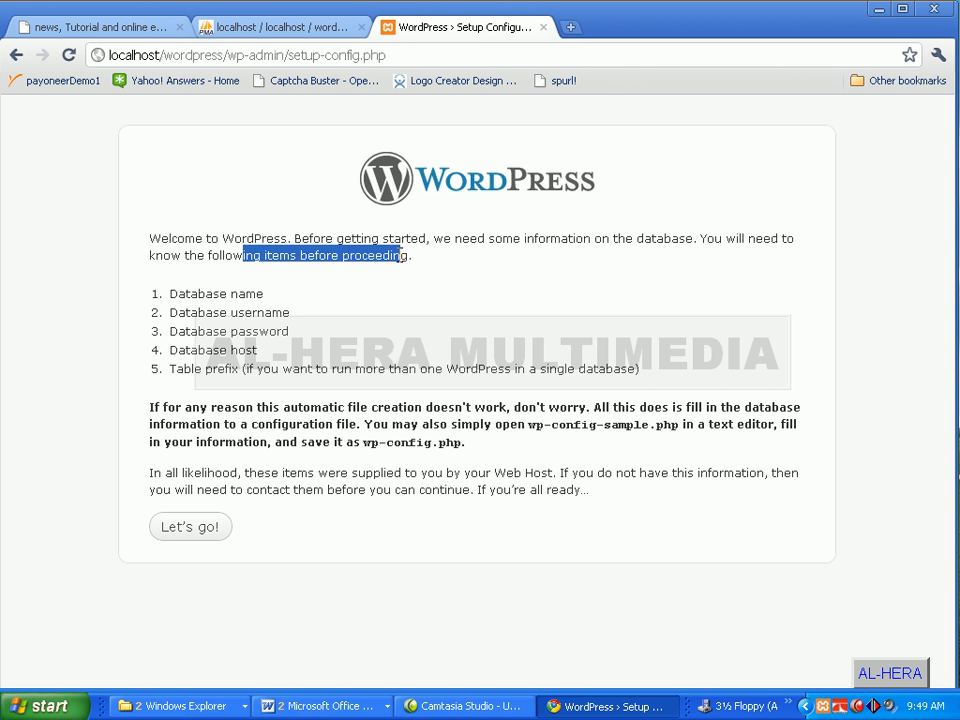
left_click(408, 242)
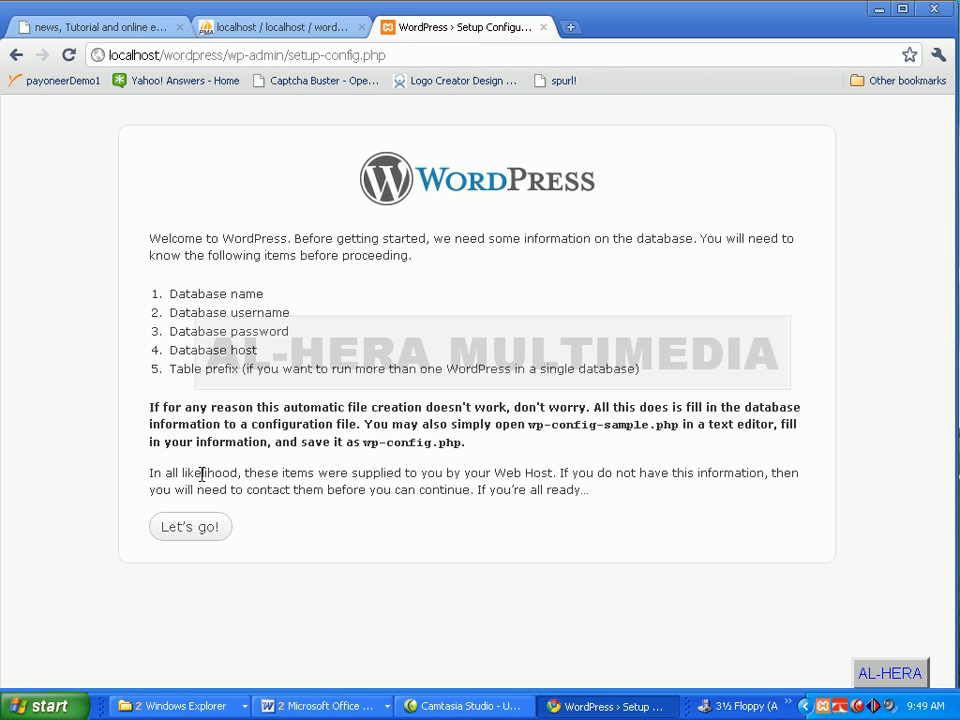
- Proceed to the database connection details form and check its database name against the wordpress database in phpMyAdmin
left_click(189, 530)
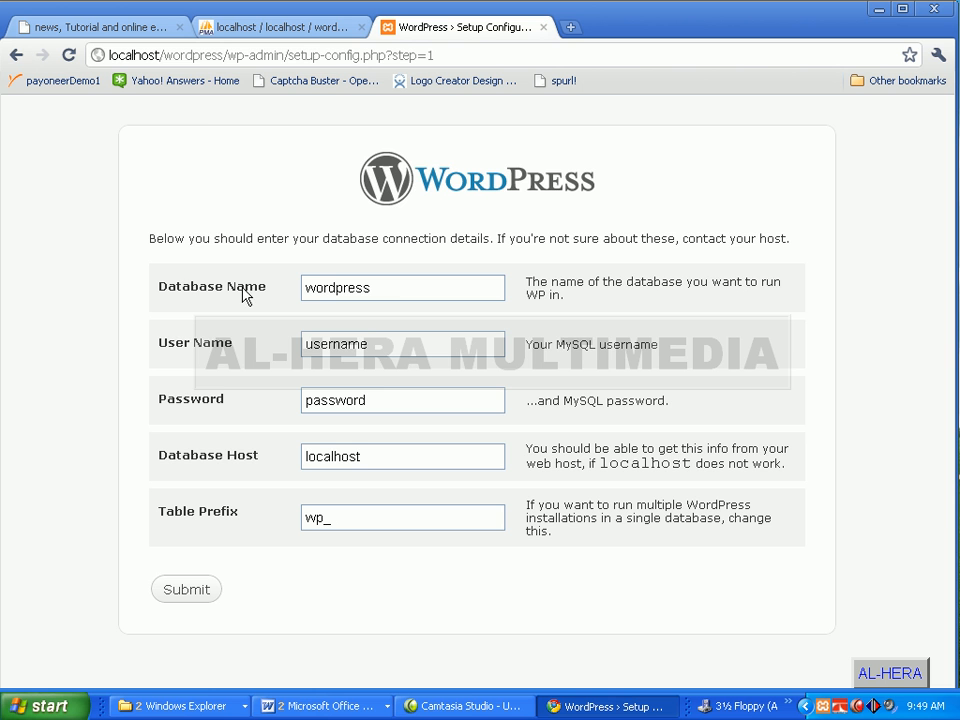
left_click(409, 287)
left_click(294, 27)
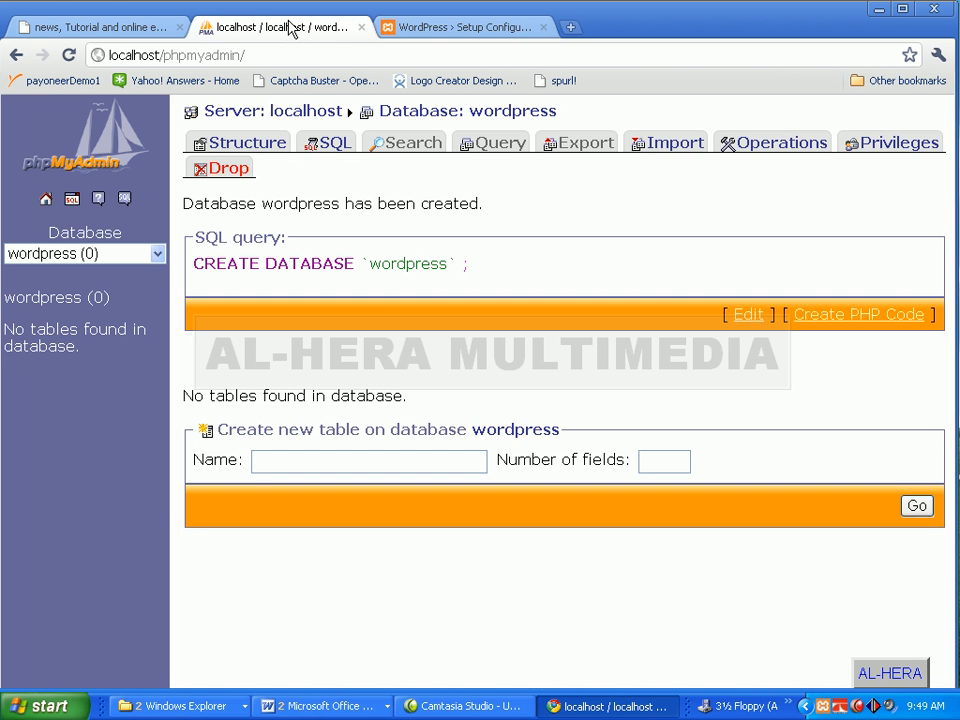
left_click(510, 30)
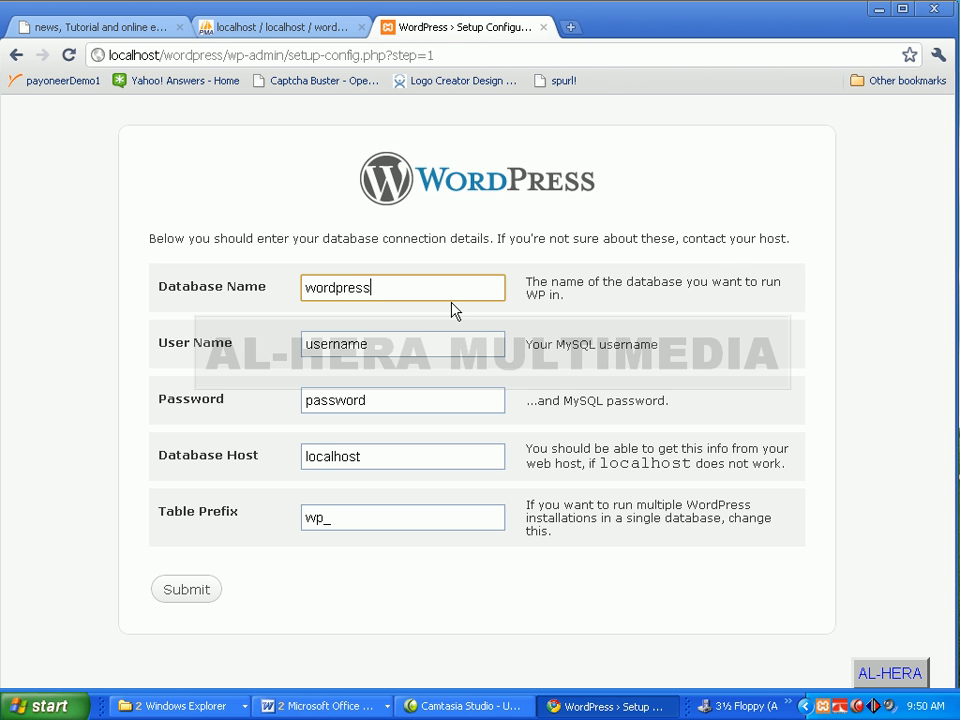
- Look up the wordpress database's user in the phpMyAdmin privileges and set the WordPress setup's user name to root
key("Tab")
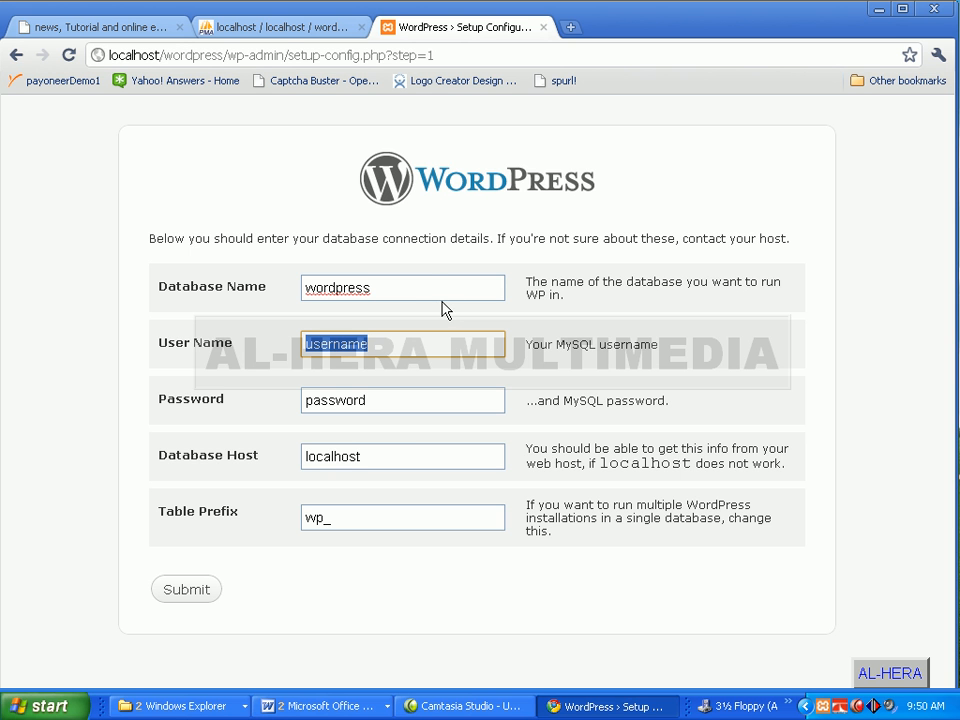
left_click(288, 29)
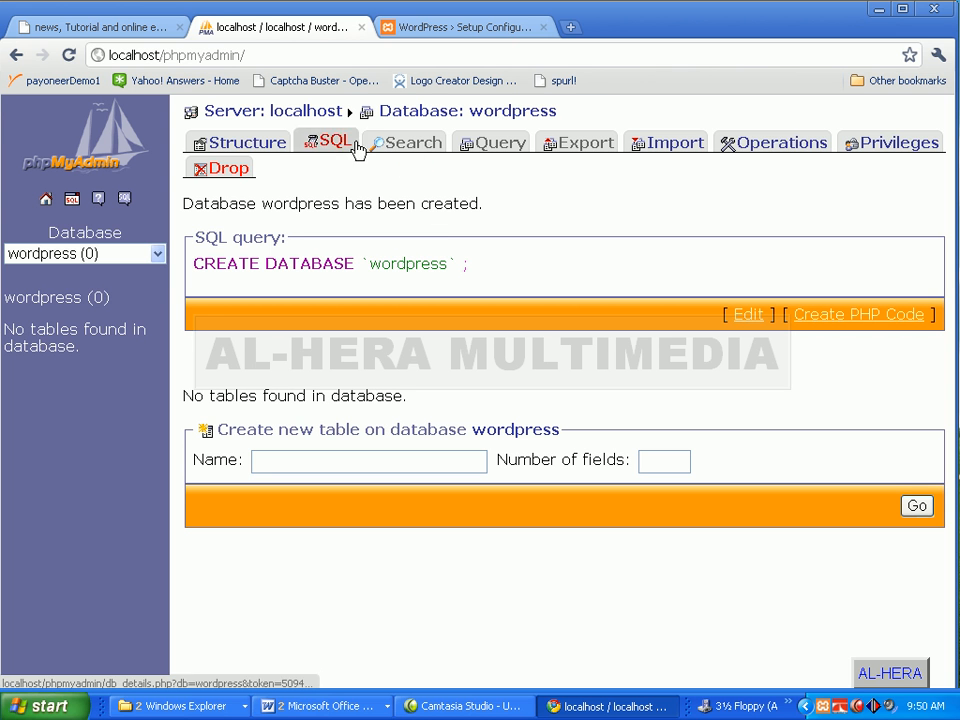
left_click(874, 146)
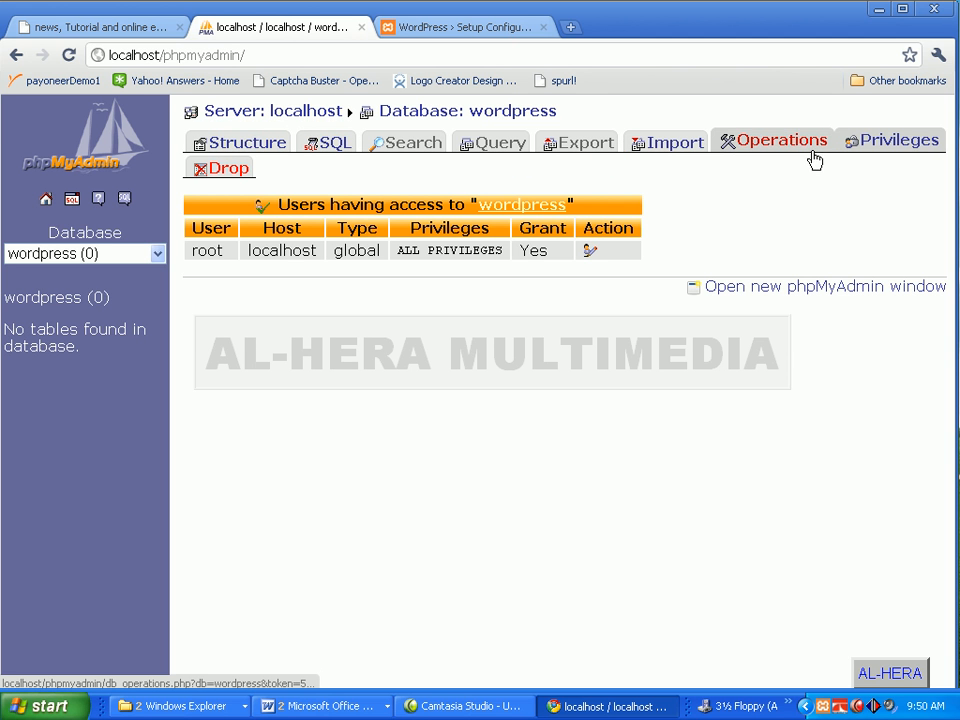
left_click(905, 148)
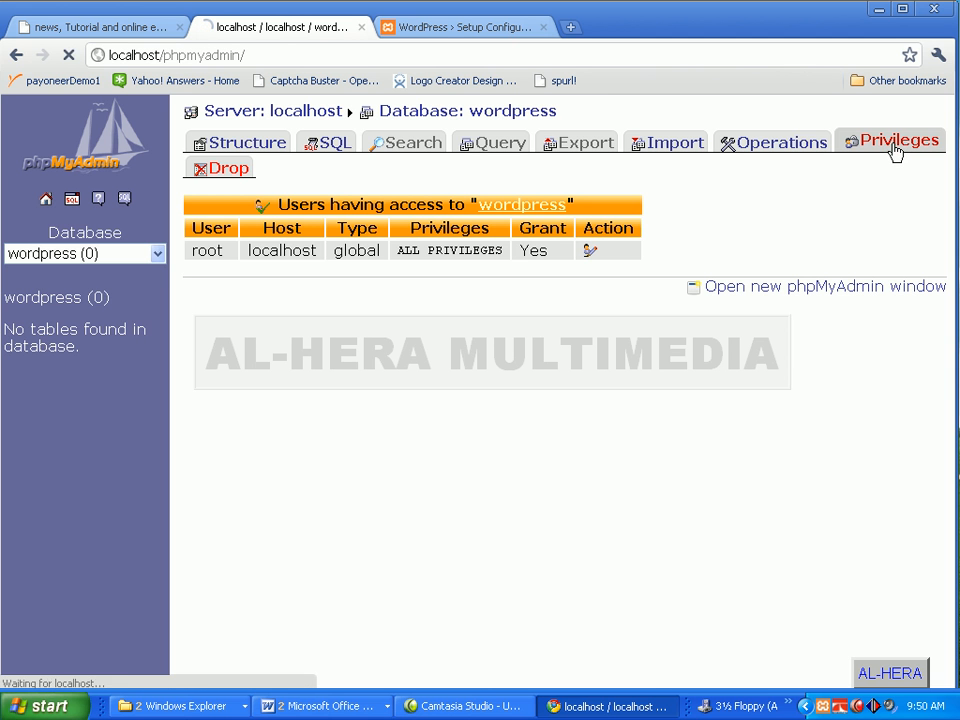
double_click(221, 228)
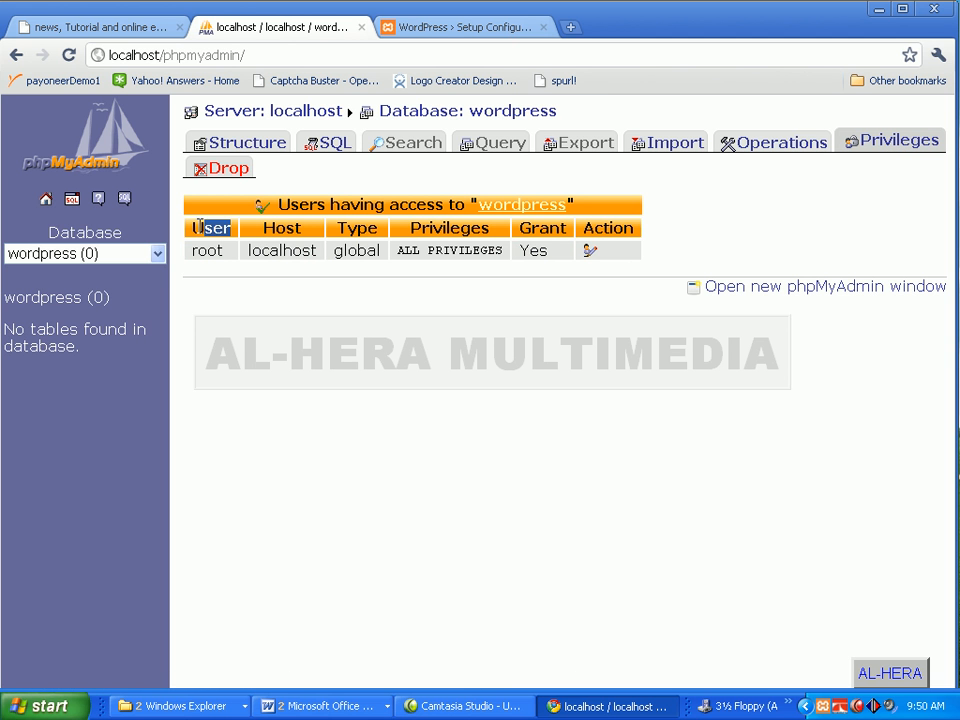
left_click(458, 27)
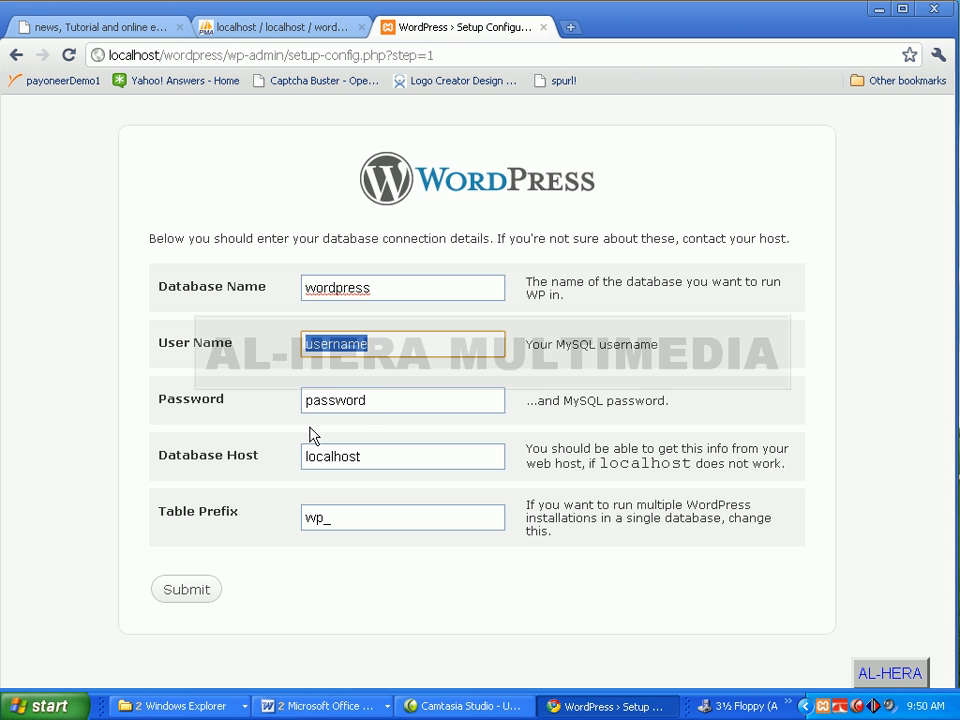
type("root")
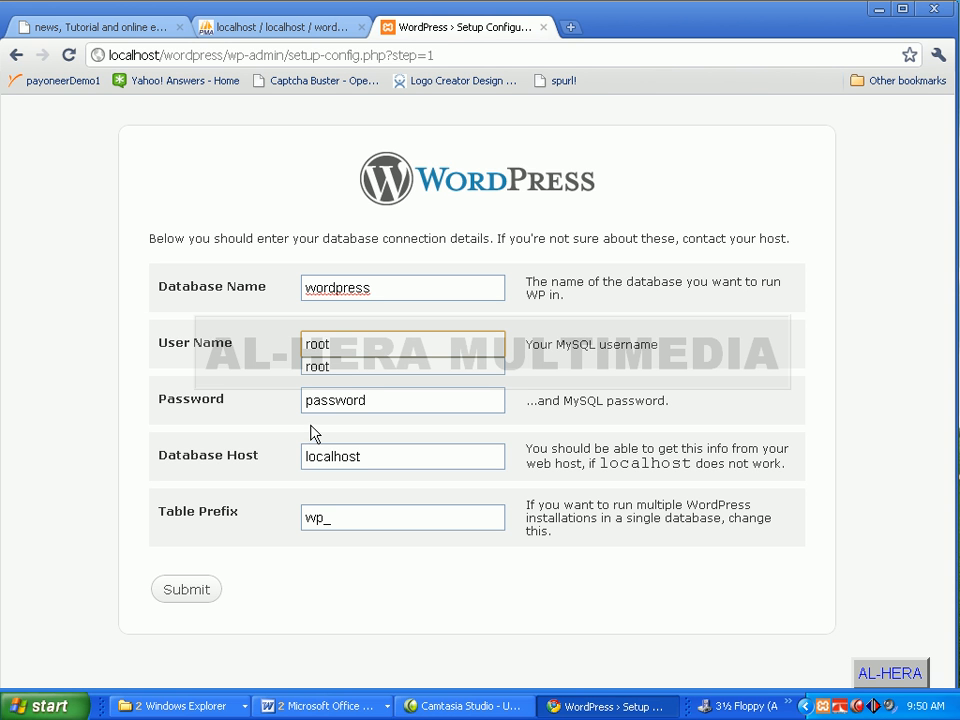
- Check the phpMyAdmin privileges page again and clear the database password field in the WordPress setup form
left_click(453, 401)
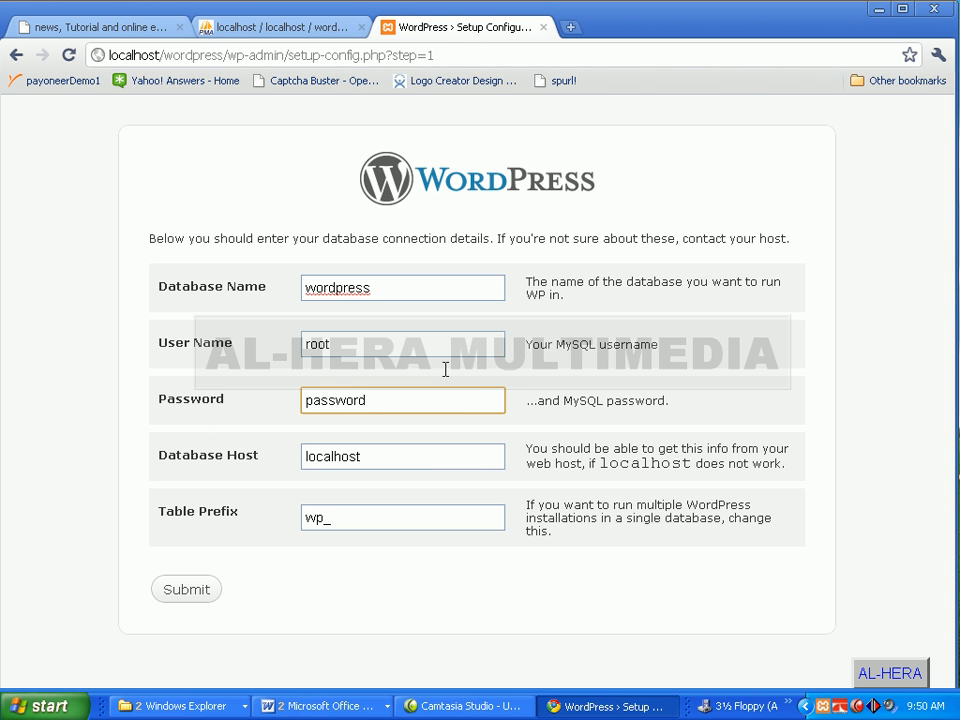
left_click(275, 27)
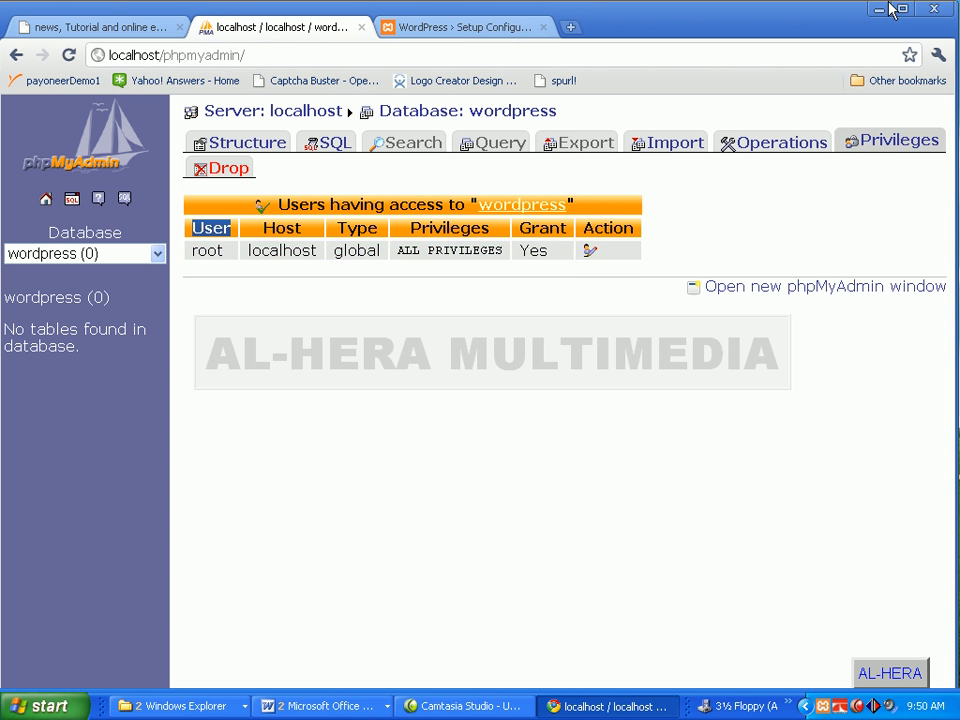
left_click(437, 30)
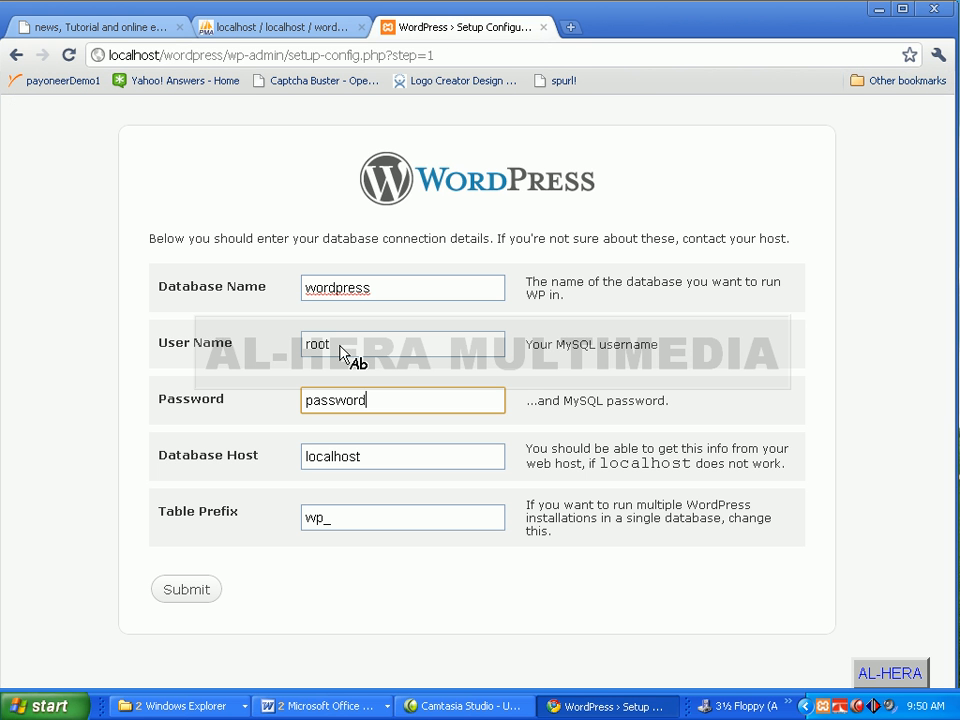
left_click(332, 388)
key("BackSpace")
key("BackSpace")
key("BackSpace")
key("BackSpace")
key("BackSpace")
key("BackSpace")
key("BackSpace")
key("BackSpace")
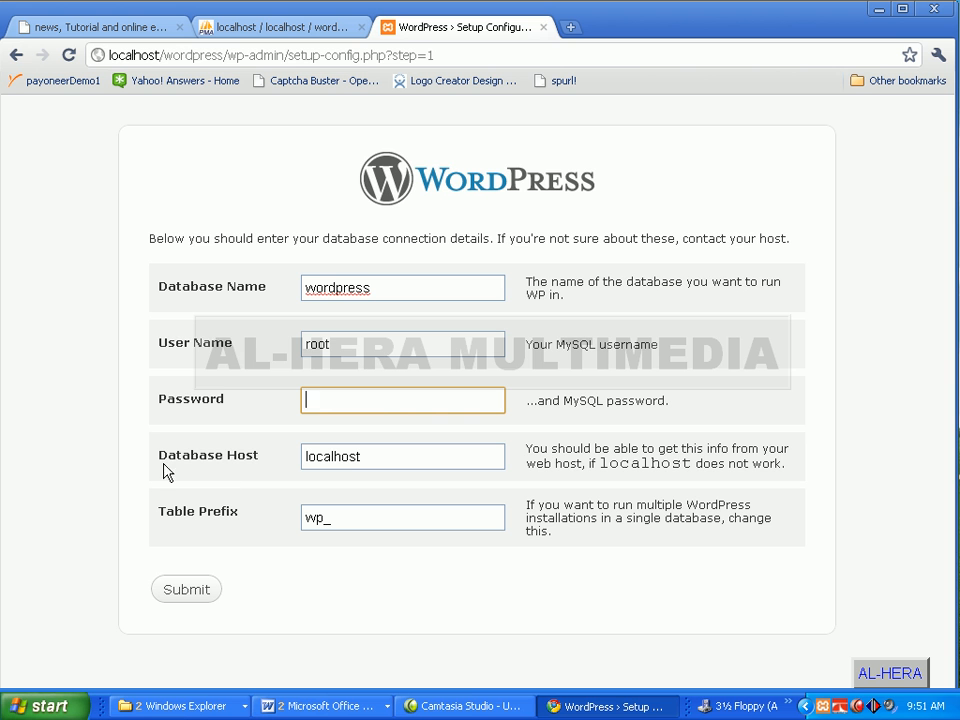
- Look up the host of the wordpress database's user in phpMyAdmin and compare it with the setup form's database host
left_click(285, 35)
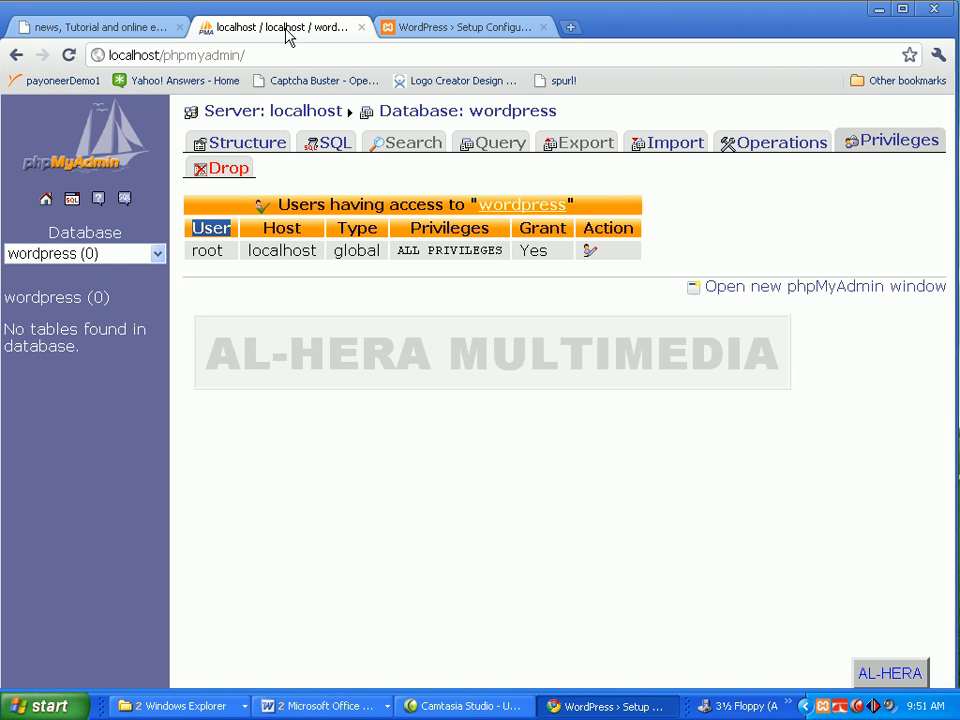
left_click(263, 228)
double_click(263, 228)
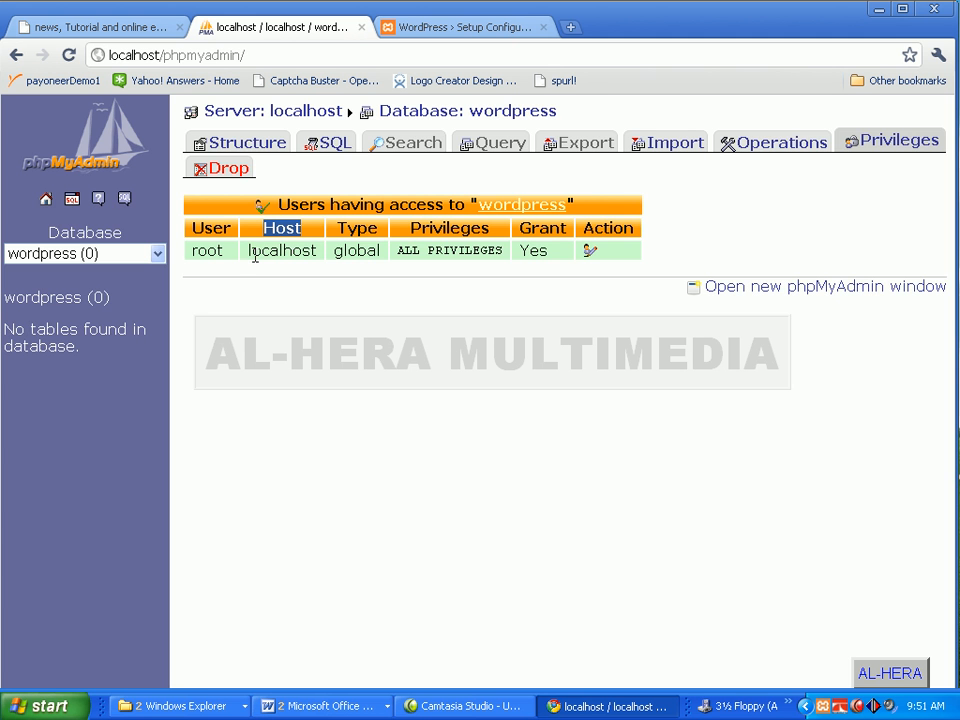
left_click(506, 30)
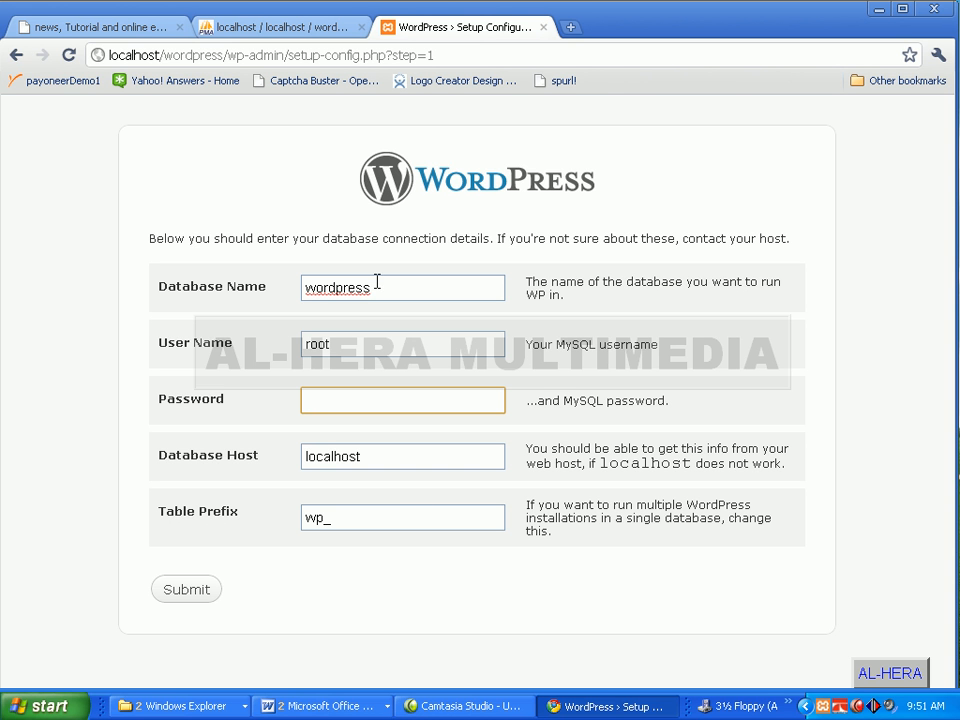
- Submit the database connection details and run the WordPress install
left_click(189, 592)
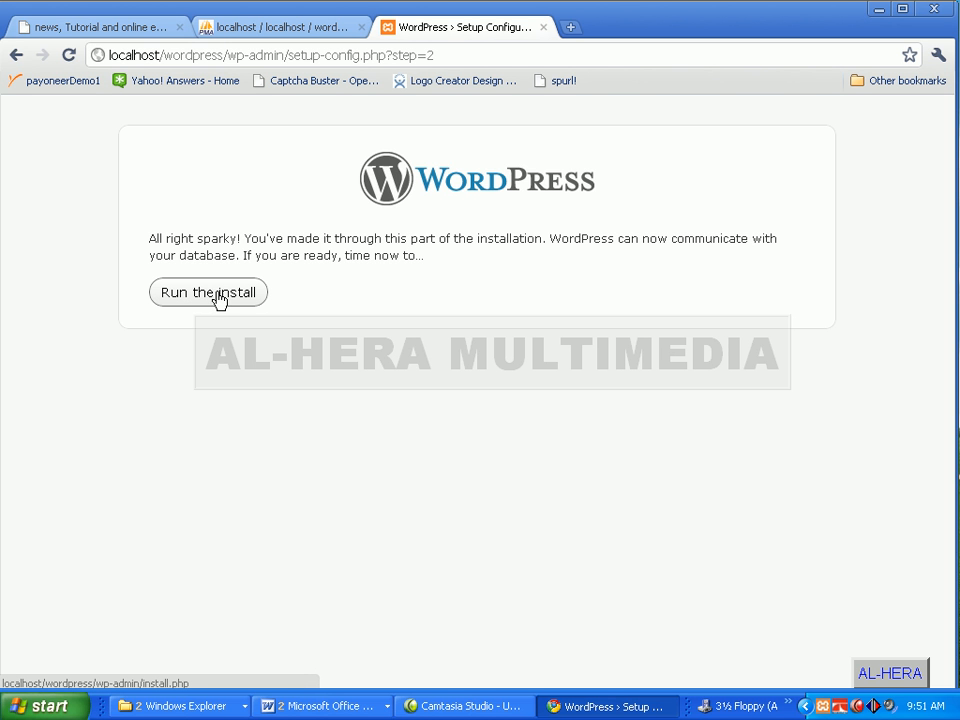
left_click(219, 297)
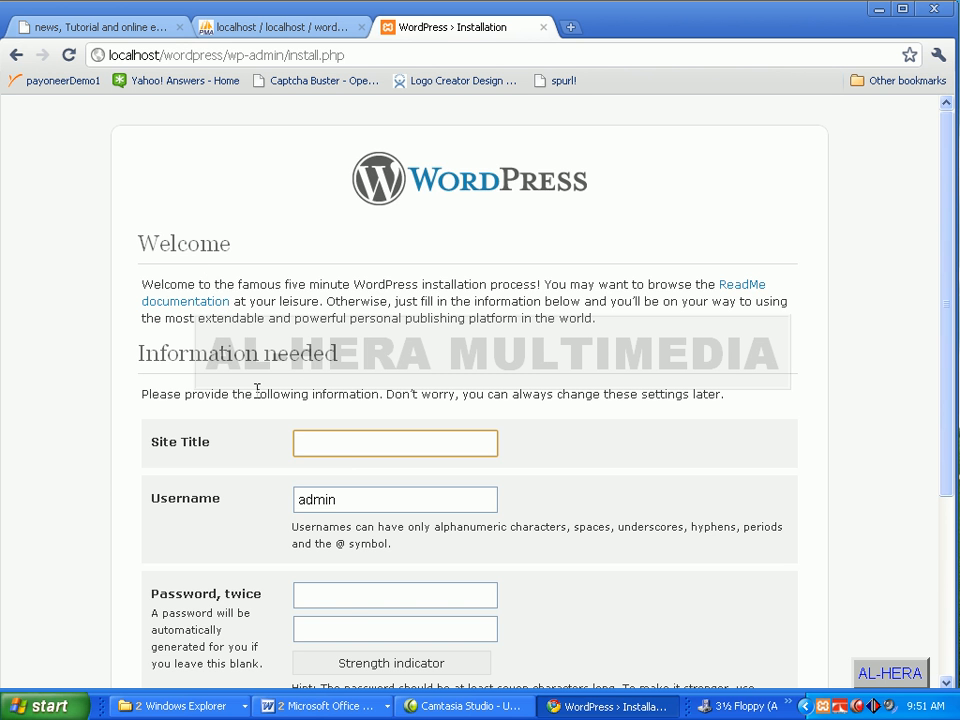
- Set the site title to Tutorial Blog in the WordPress installation form
mouse_move(946, 285)
left_mouse_down()
mouse_move(948, 349)
mouse_move(948, 294)
left_mouse_up()
left_click(356, 443)
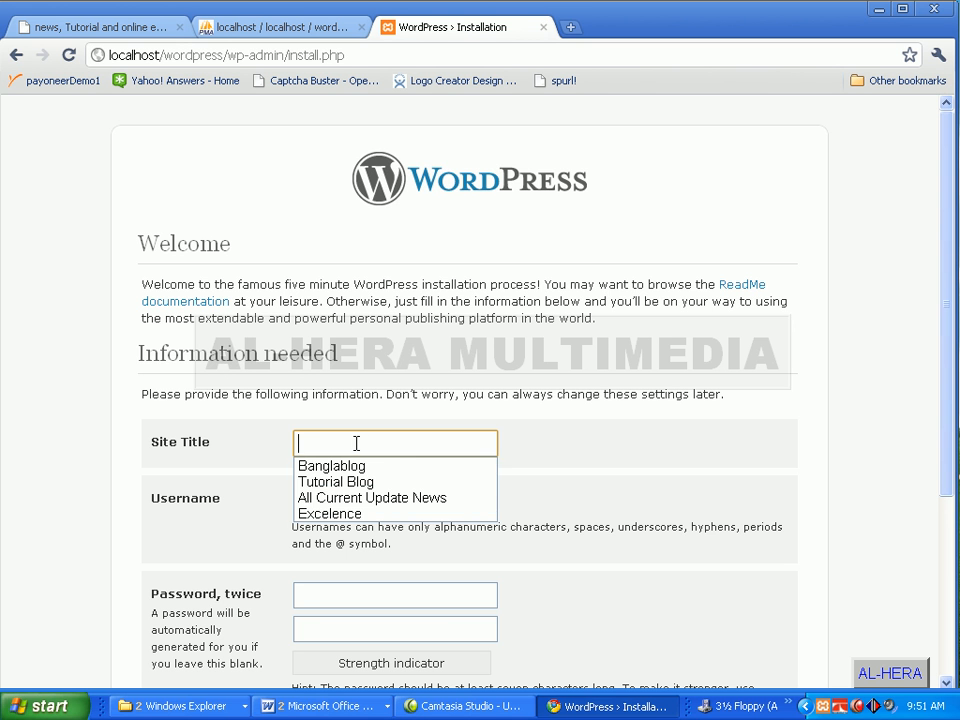
left_click(549, 451)
left_click(454, 439)
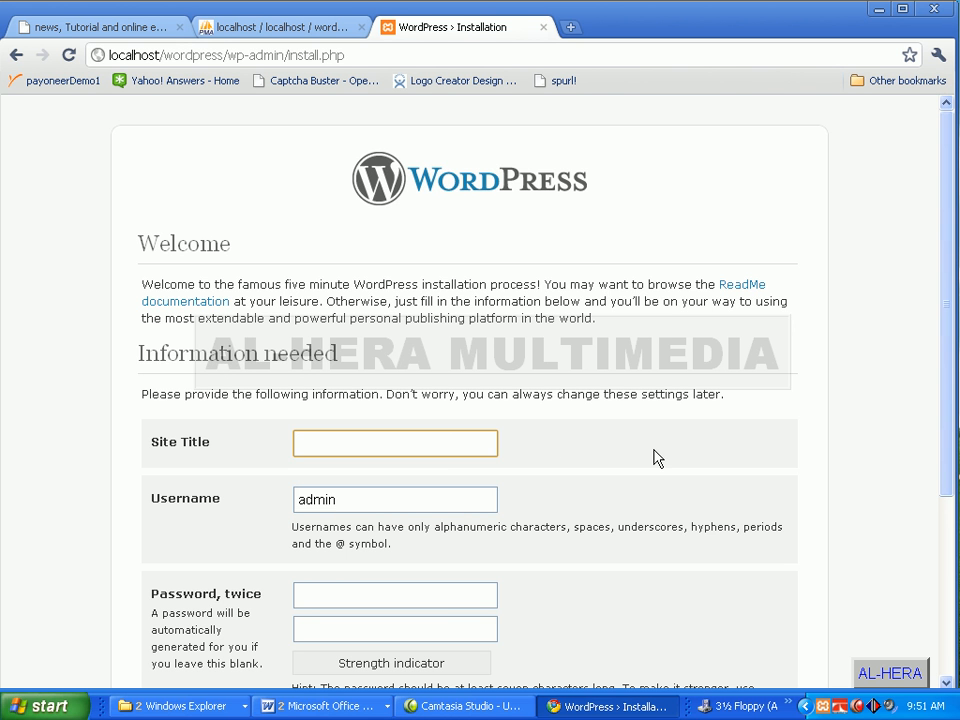
type("T")
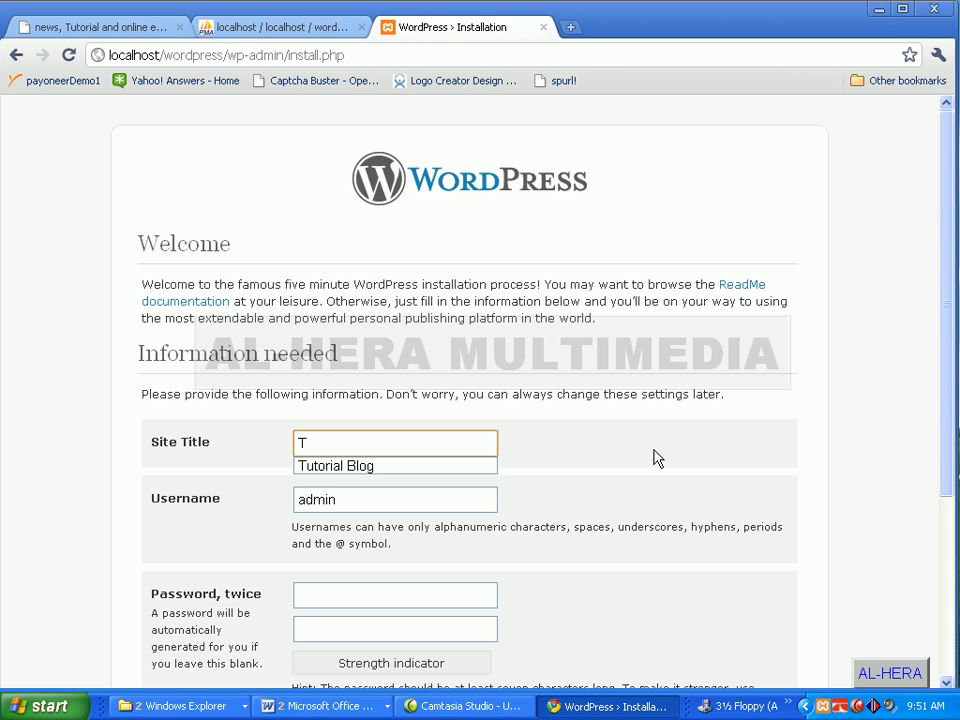
key("Down")
key("Return")
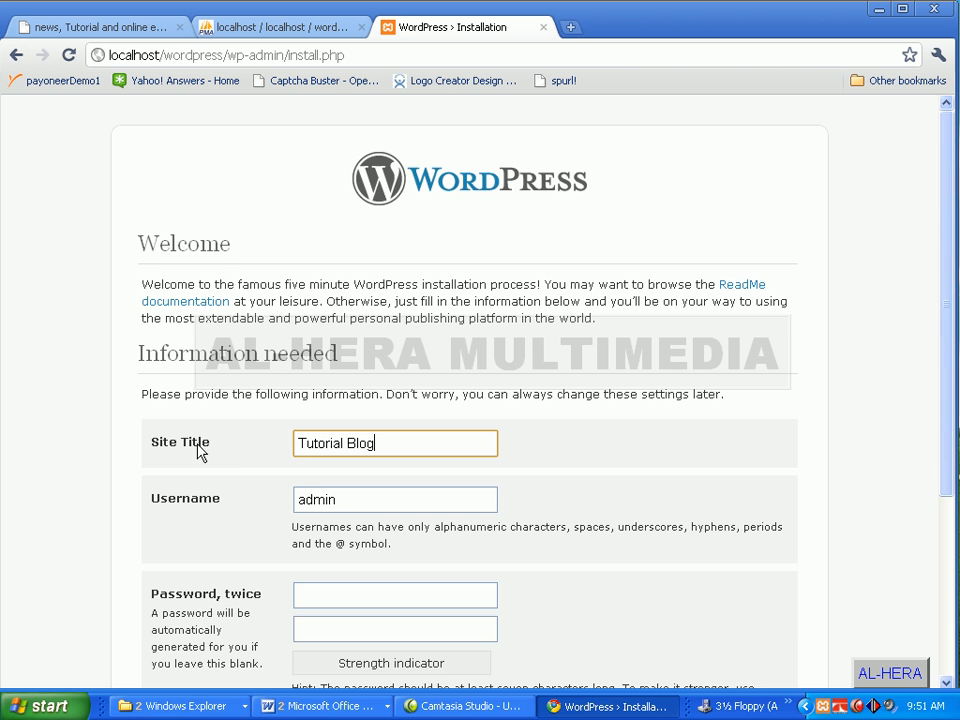
- Check the username field of the installation form, keeping admin as the username
scroll(237, 459, "down", 2)
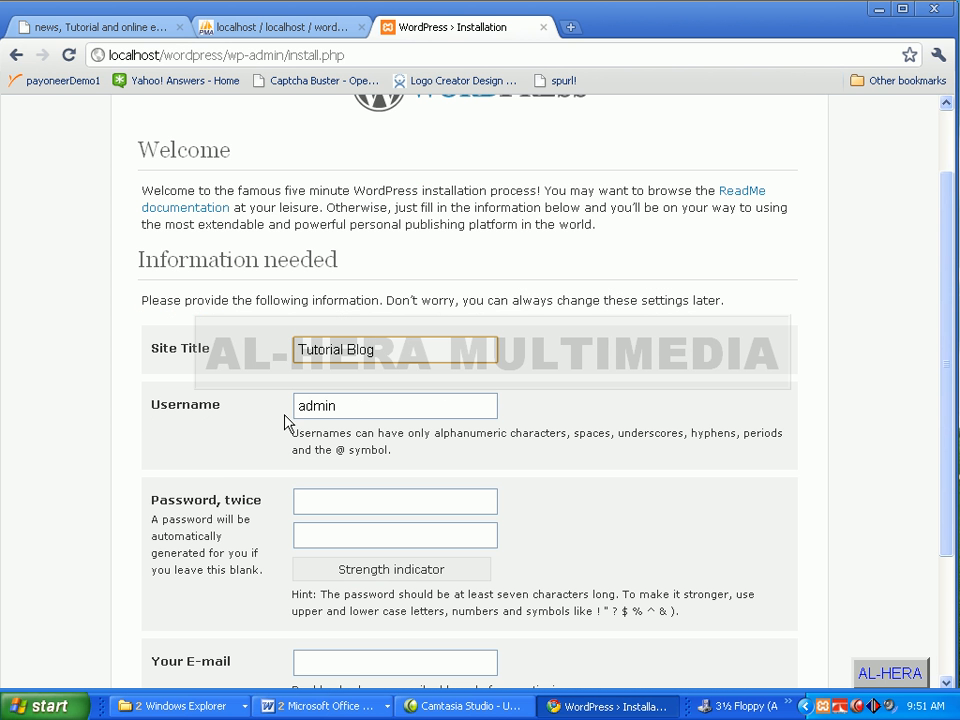
left_click(344, 405)
double_click(344, 405)
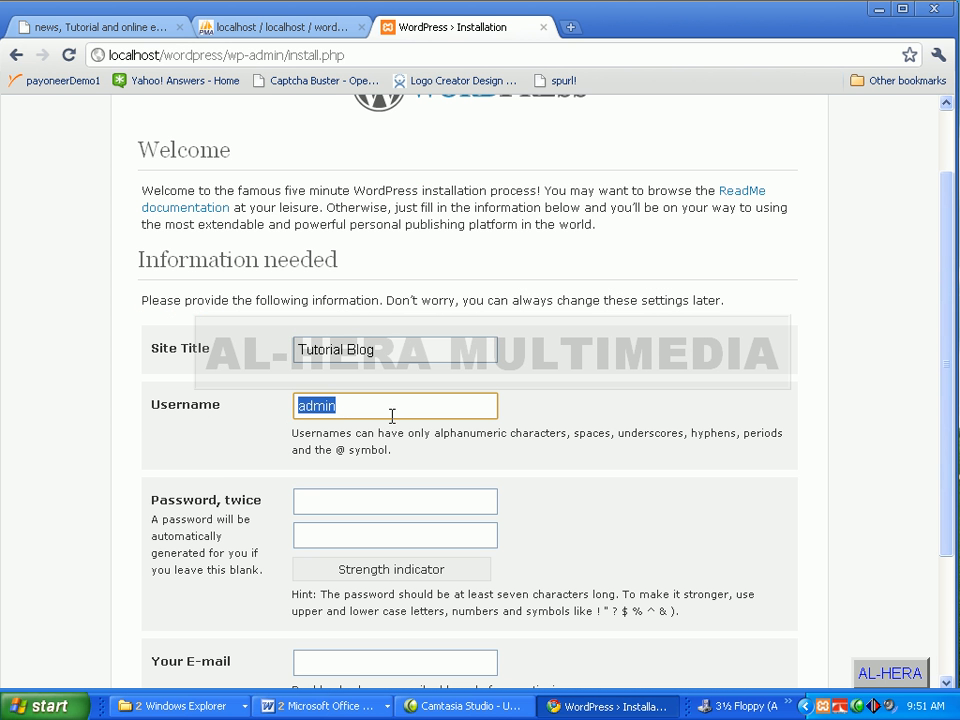
left_click(547, 421)
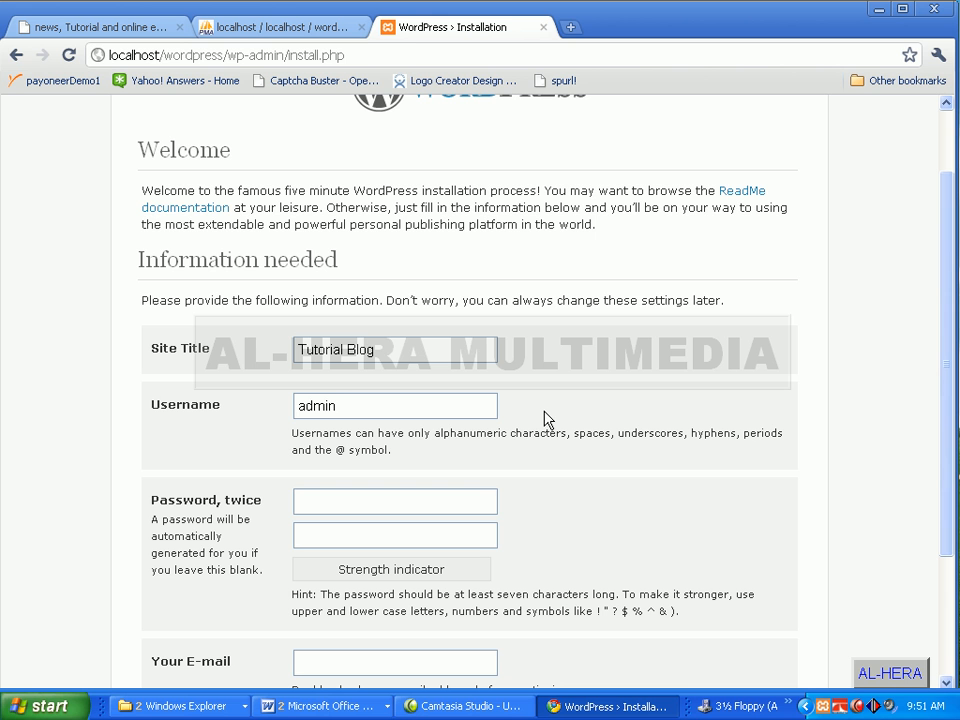
left_click(370, 403)
double_click(371, 403)
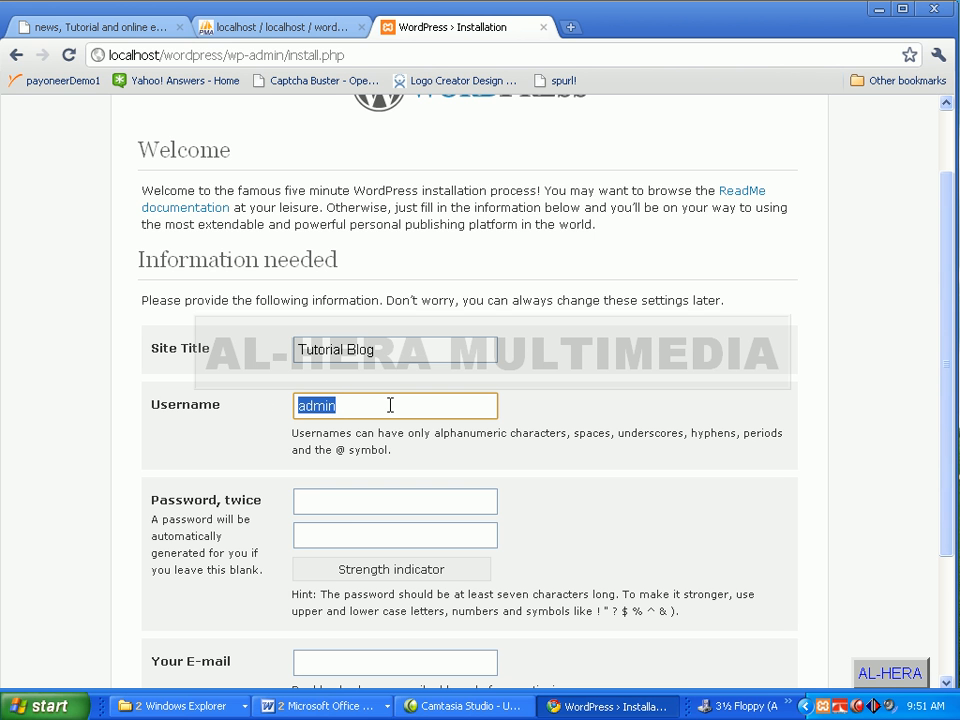
left_click(390, 405)
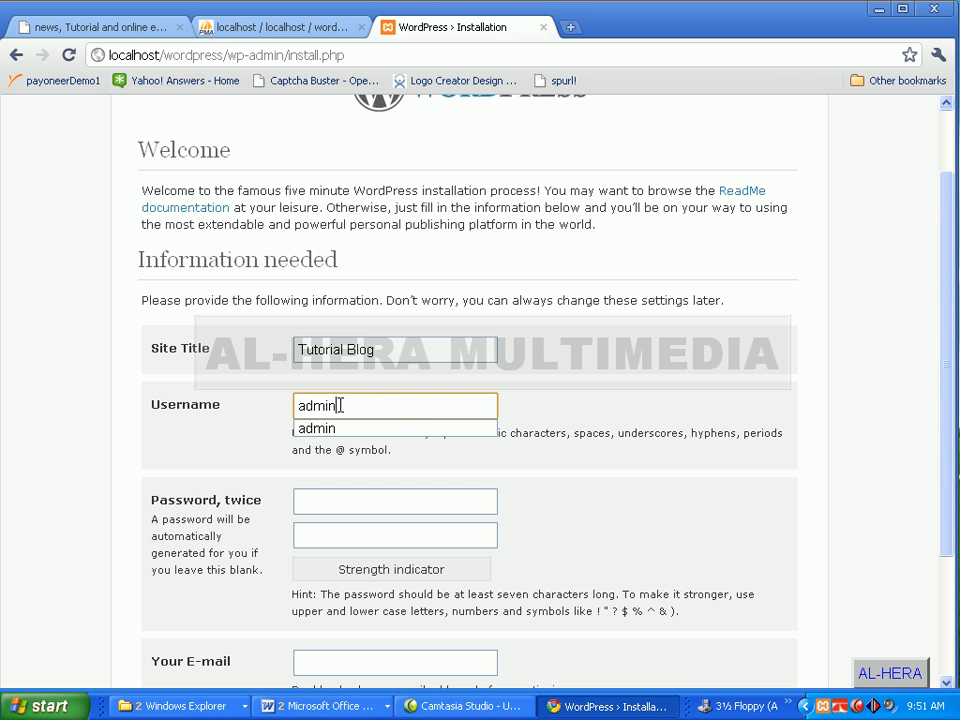
left_click(570, 415)
- Enter the admin account password in both password fields of the installation form
left_click(340, 498)
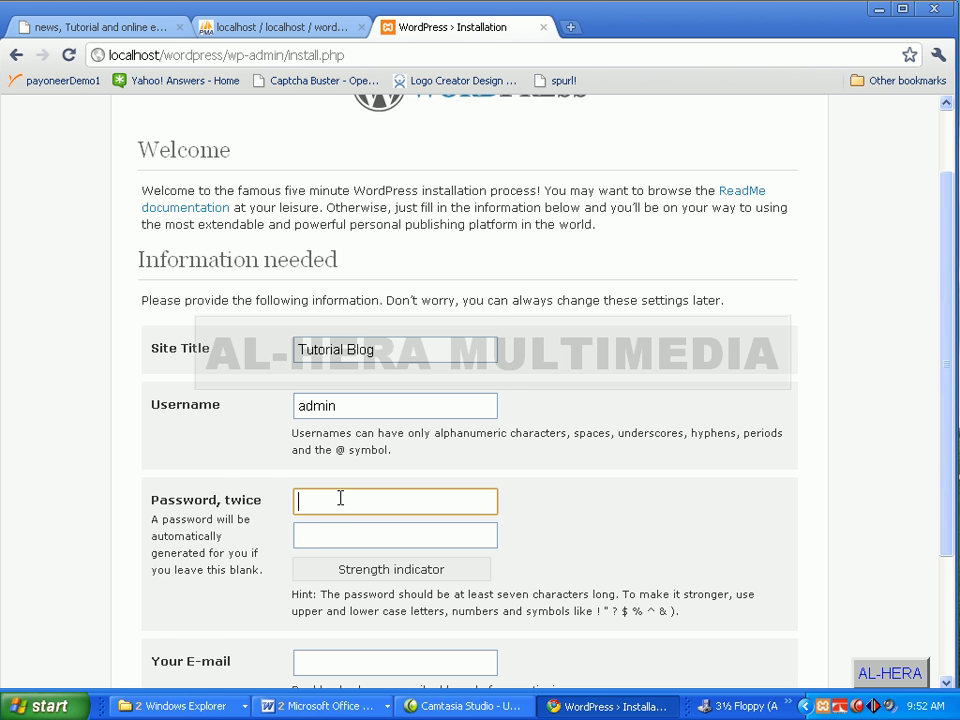
scroll(579, 506, "down", 2)
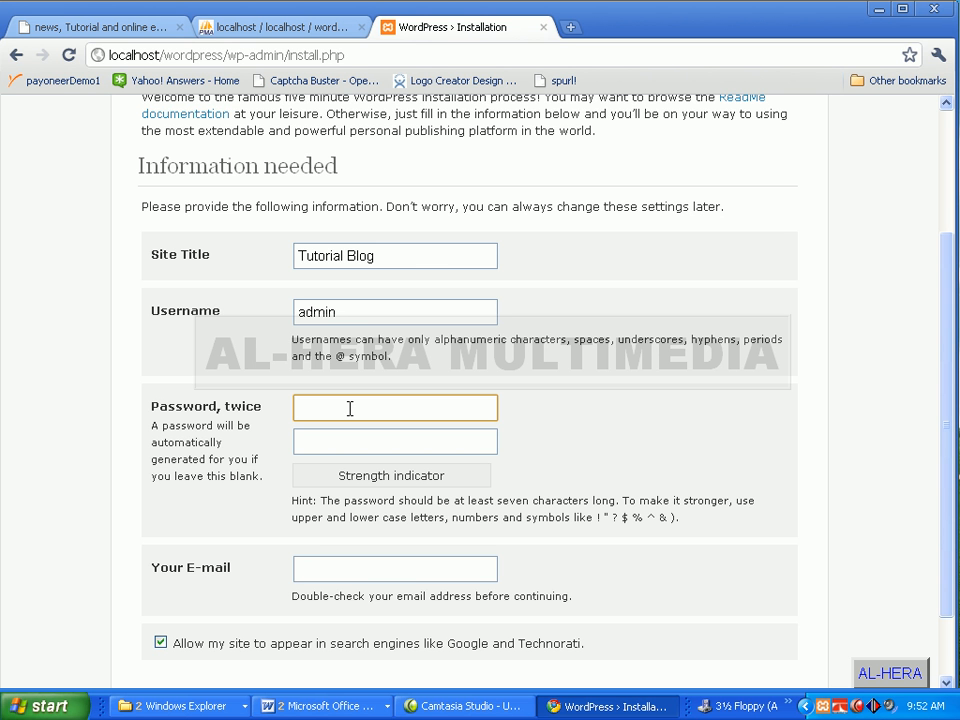
type("••••••")
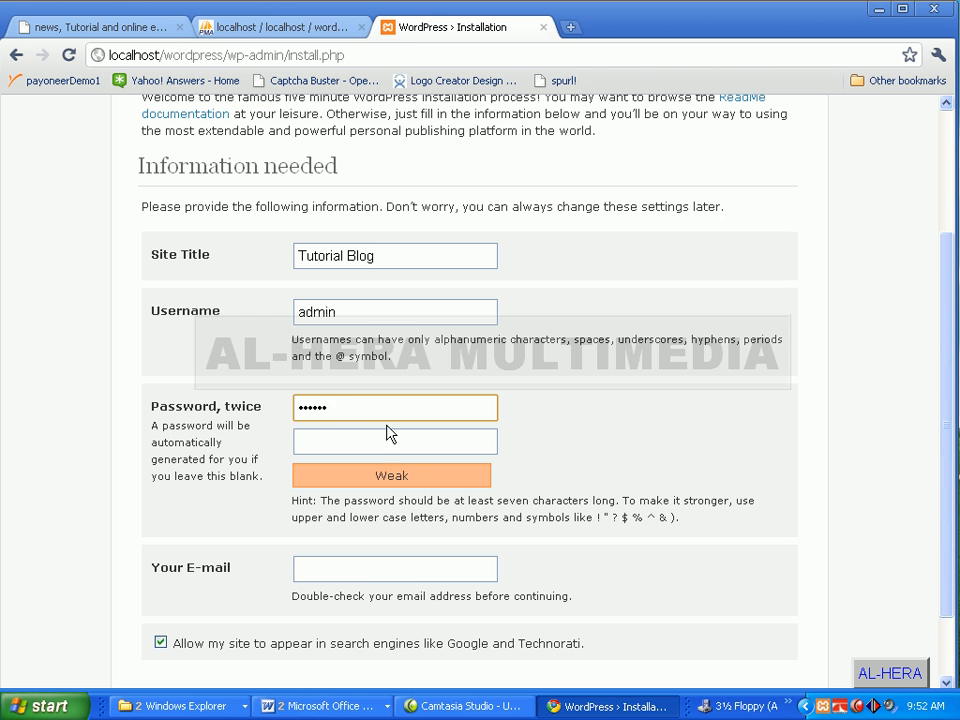
type("••")
left_click(367, 440)
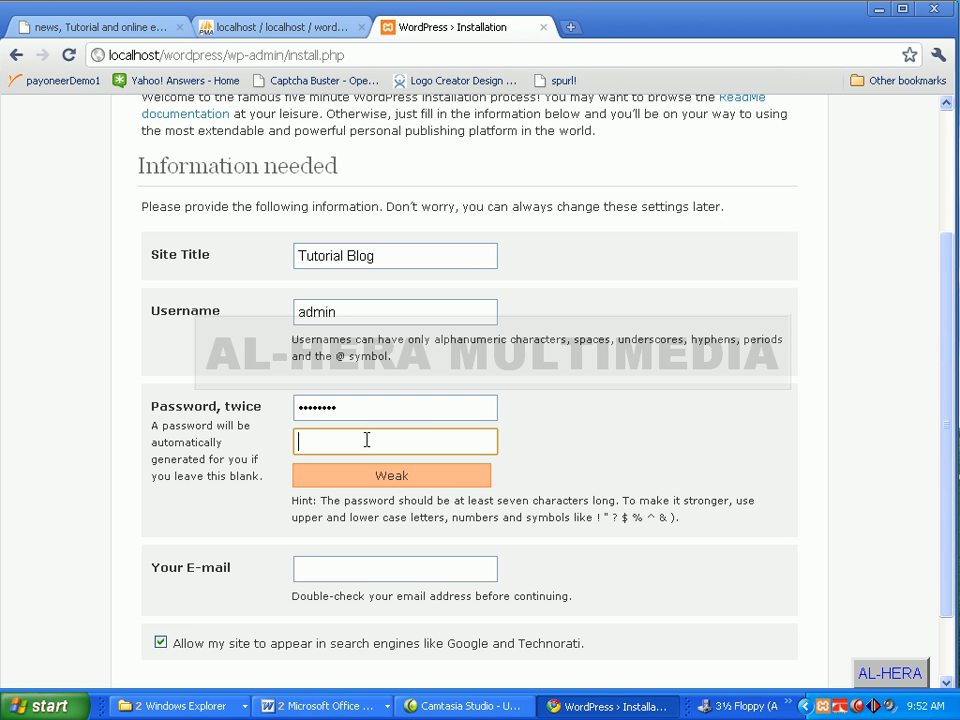
type("•••")
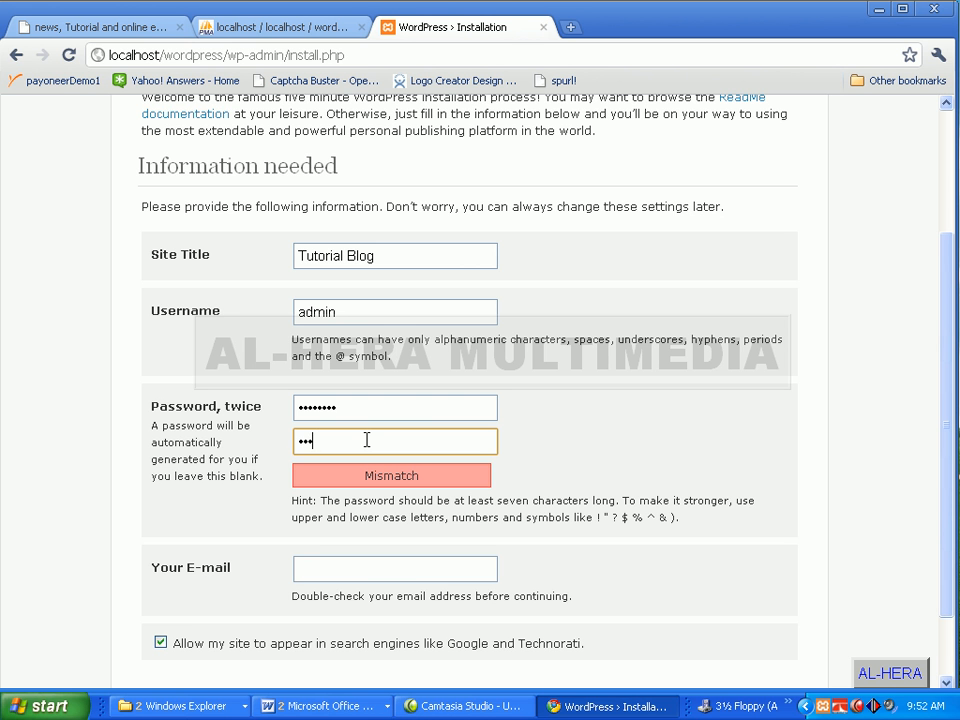
type("•••••")
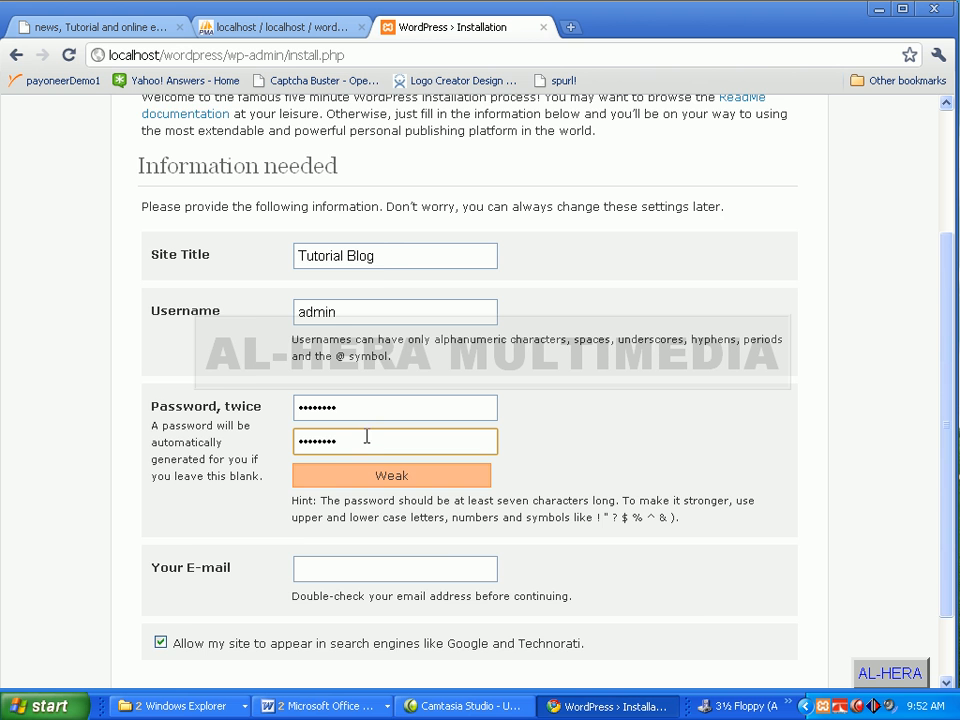
- Fill in the administrator's e-mail address in the installation form
scroll(285, 516, "down", 3)
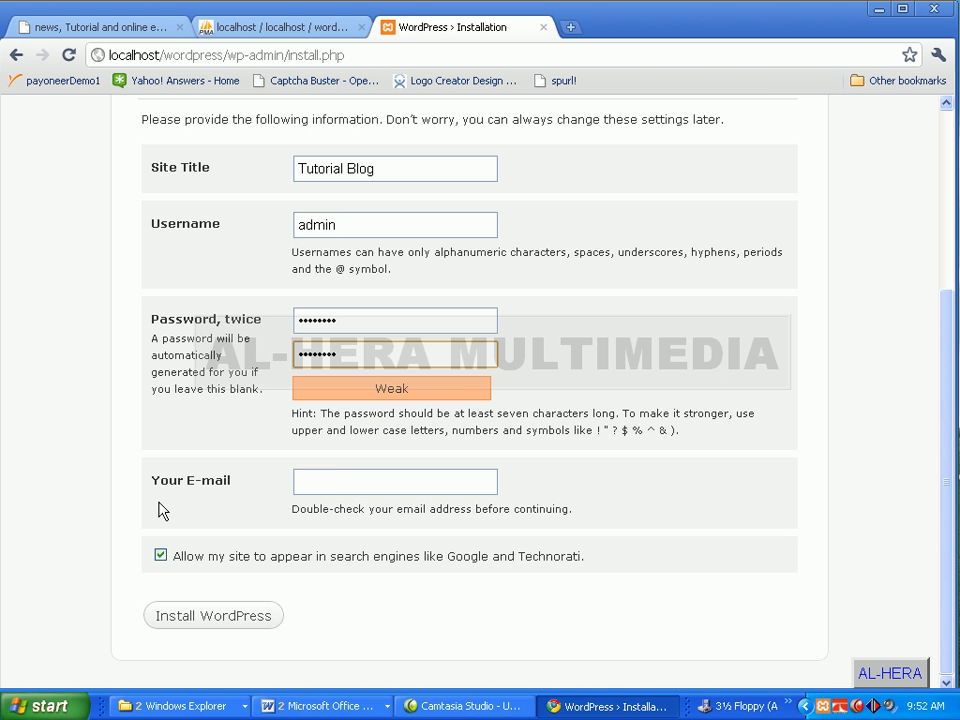
left_click(300, 481)
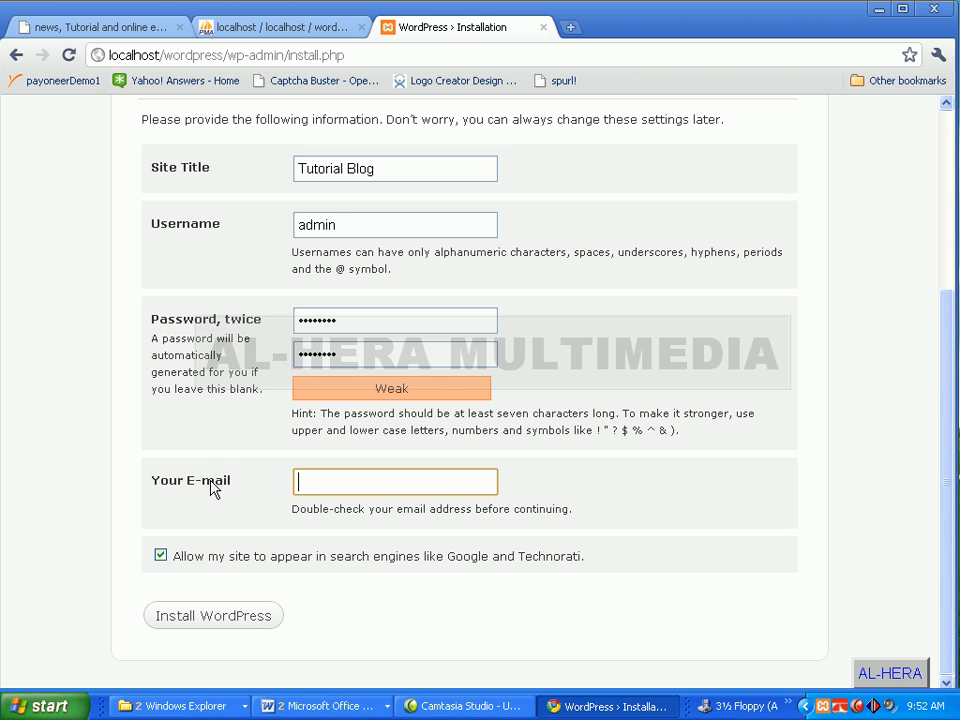
left_click_drag(184, 486, 240, 486)
left_click(240, 486)
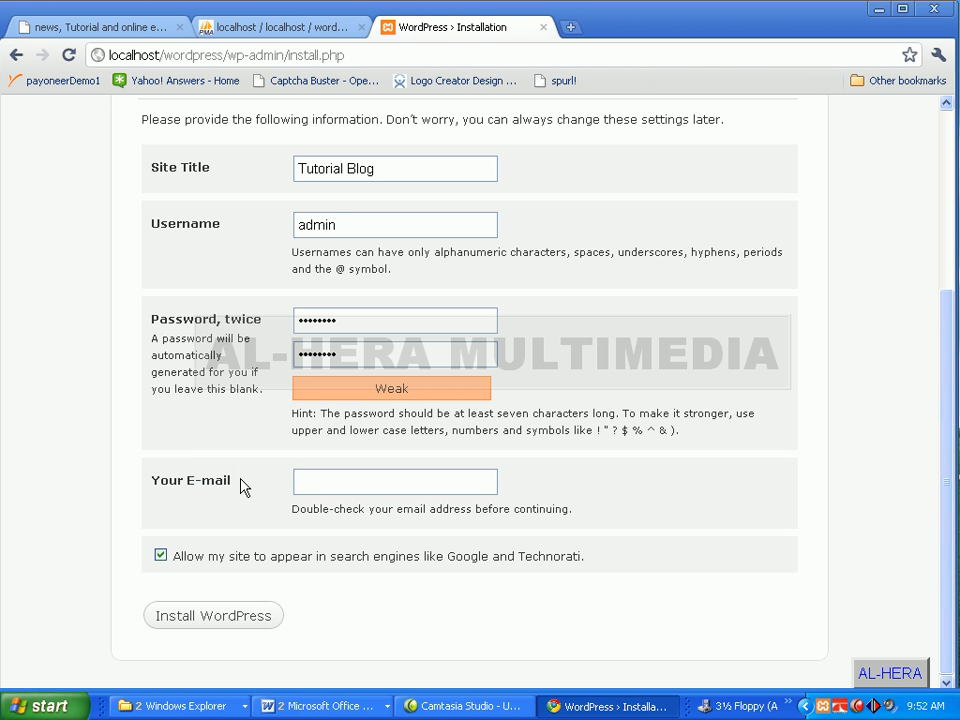
left_click(360, 483)
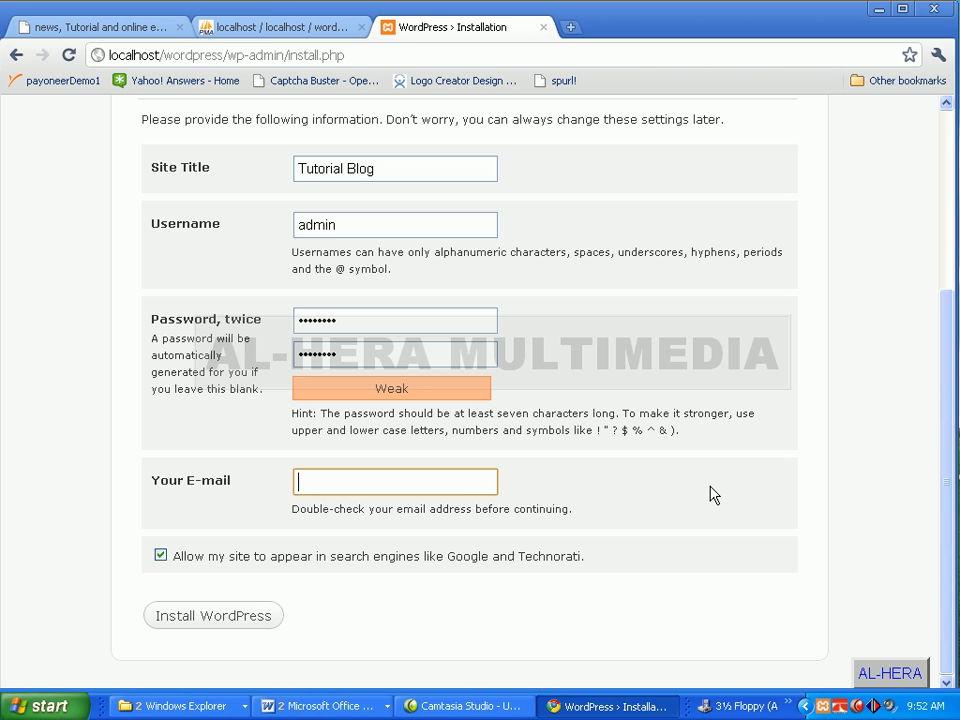
type("op")
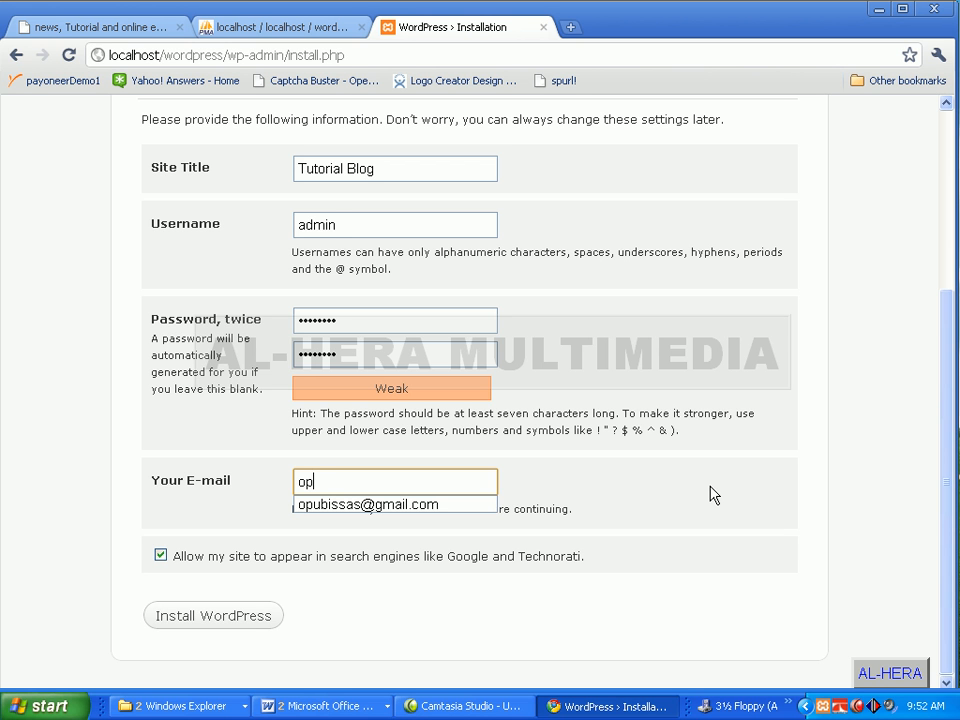
type("u")
key("Down")
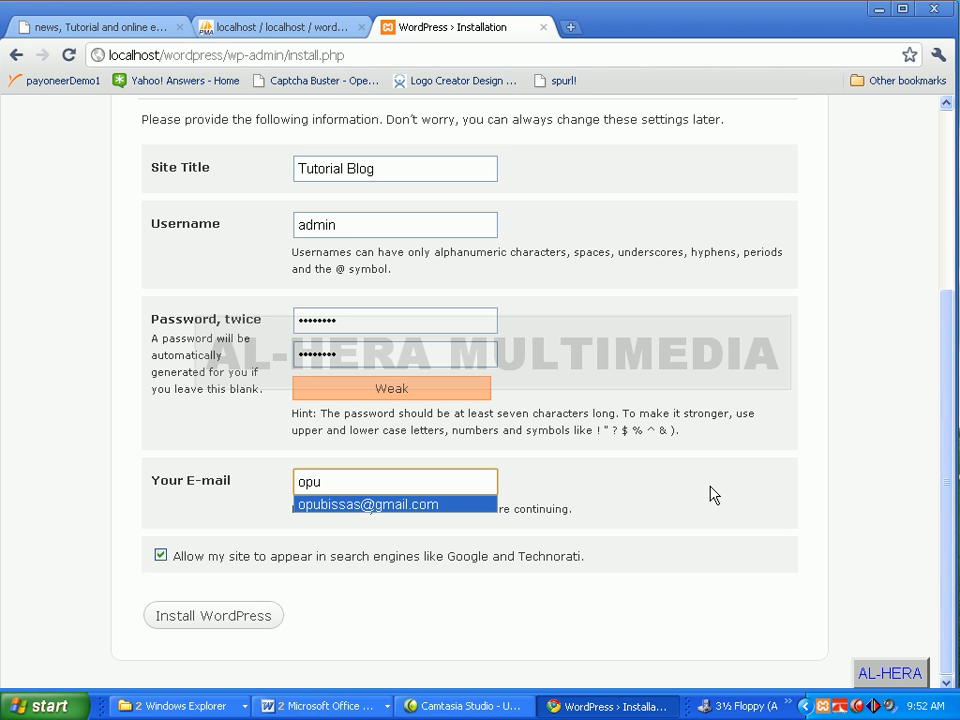
key("Return")
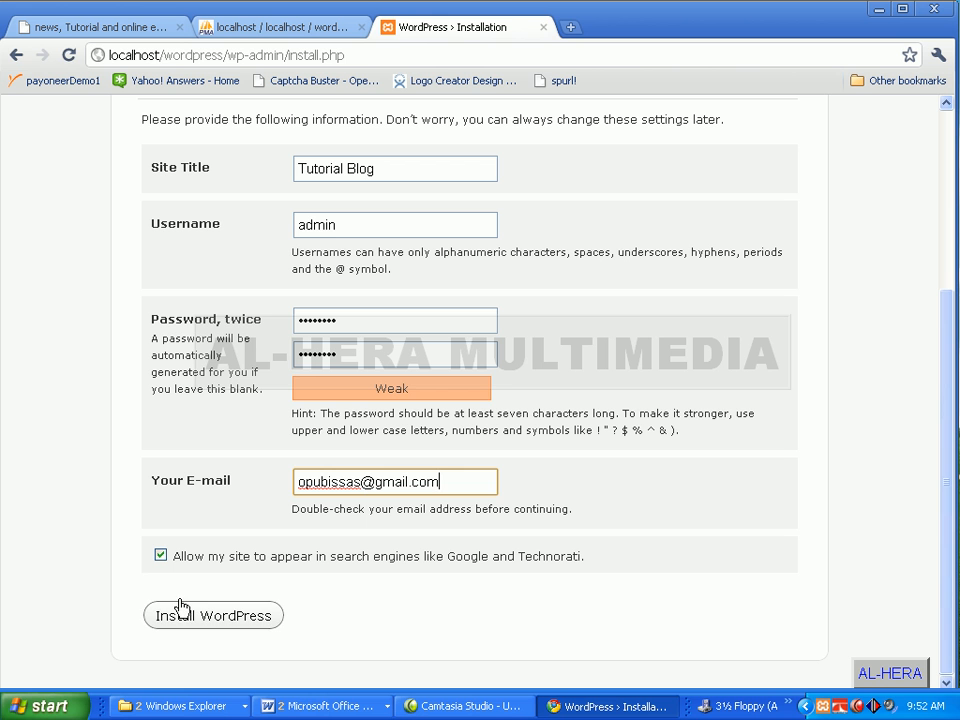
- Install WordPress with the entered site details and proceed to its login page
left_click(213, 622)
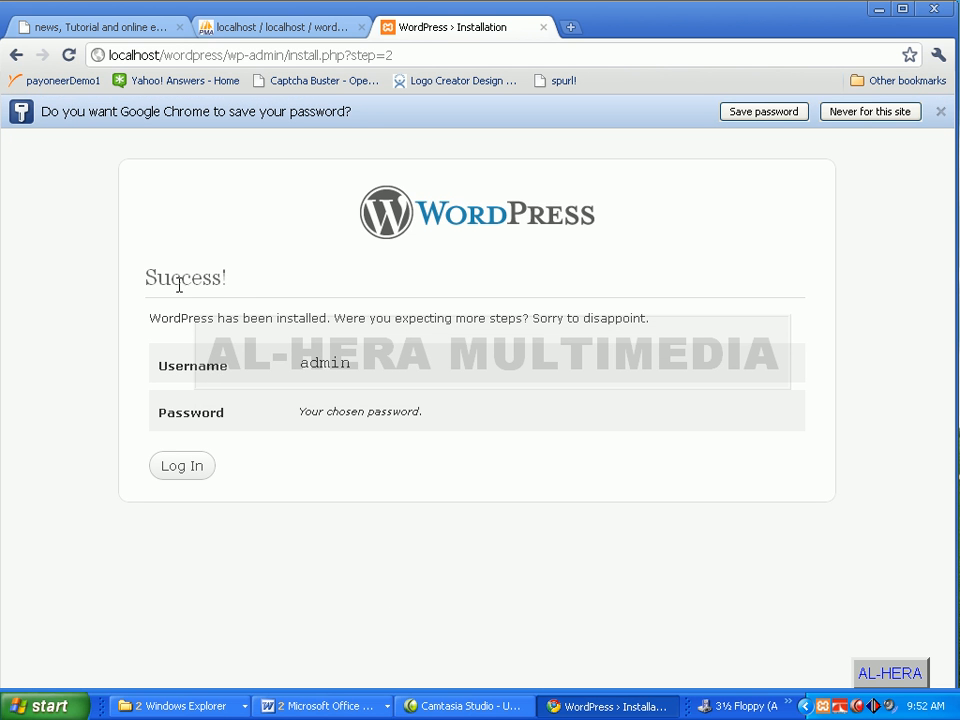
left_click_drag(155, 277, 323, 287)
left_click(323, 287)
left_click(183, 474)
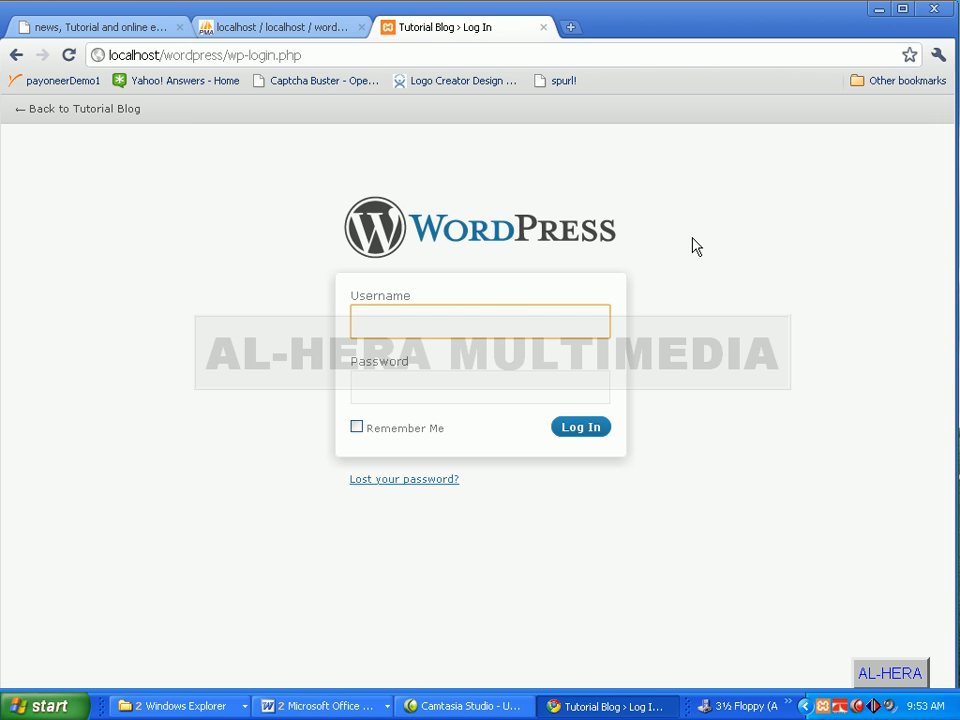
- Shorten the login page's address to localhost/wordpress and load the new site's home page
left_click(351, 57)
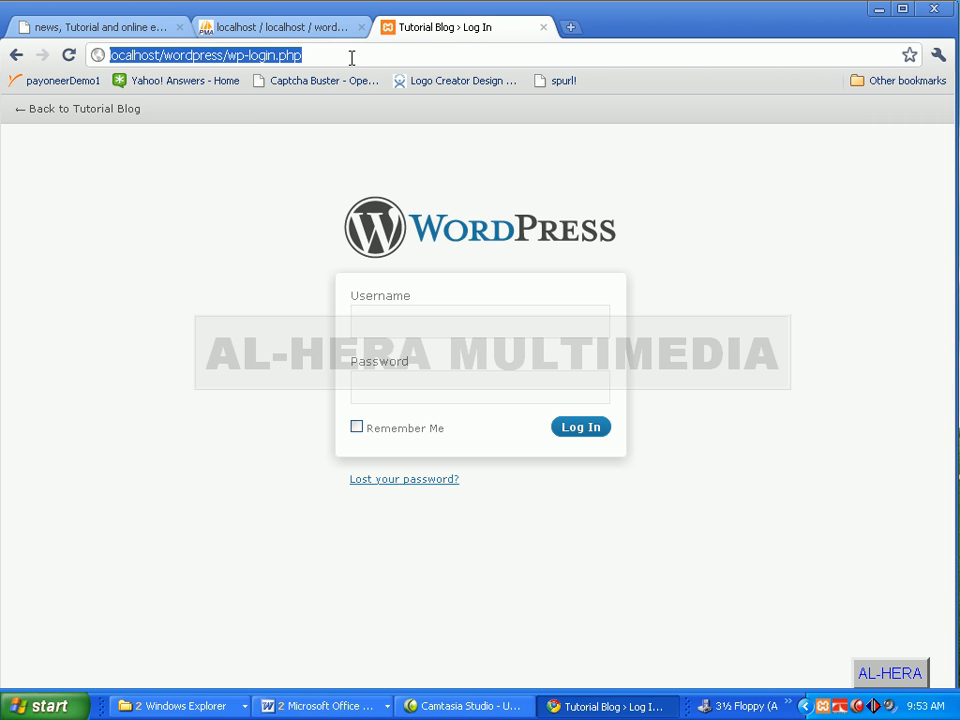
key("End")
key("BackSpace")
key("BackSpace")
key("BackSpace")
key("BackSpace")
key("BackSpace")
key("BackSpace")
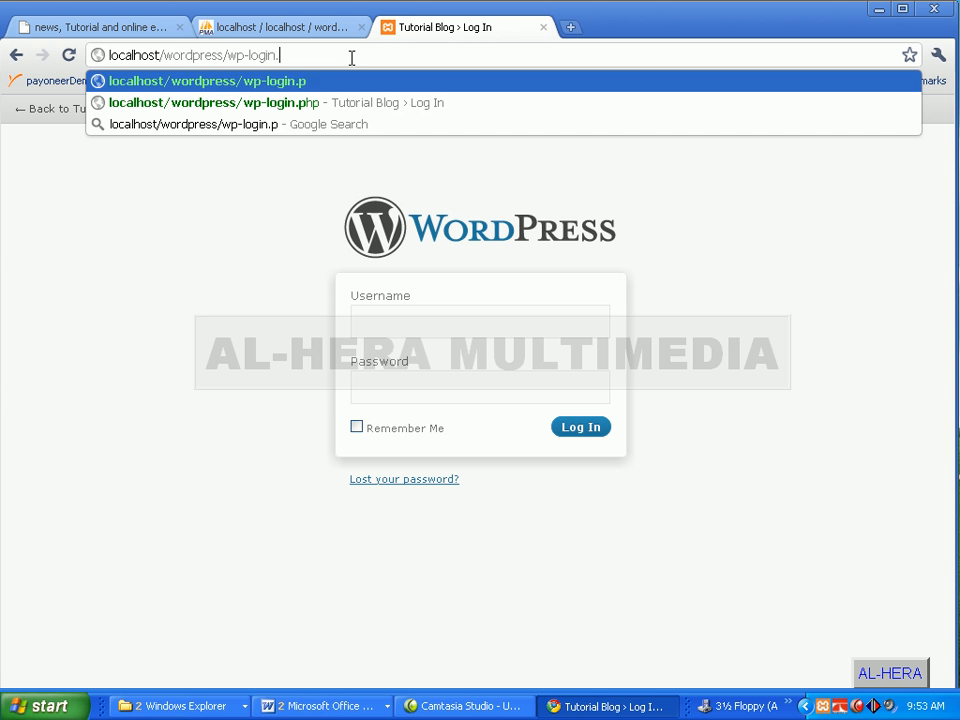
key("BackSpace")
key("BackSpace")
key("BackSpace")
key("BackSpace")
key("BackSpace")
key("BackSpace")
key("BackSpace")
key("BackSpace")
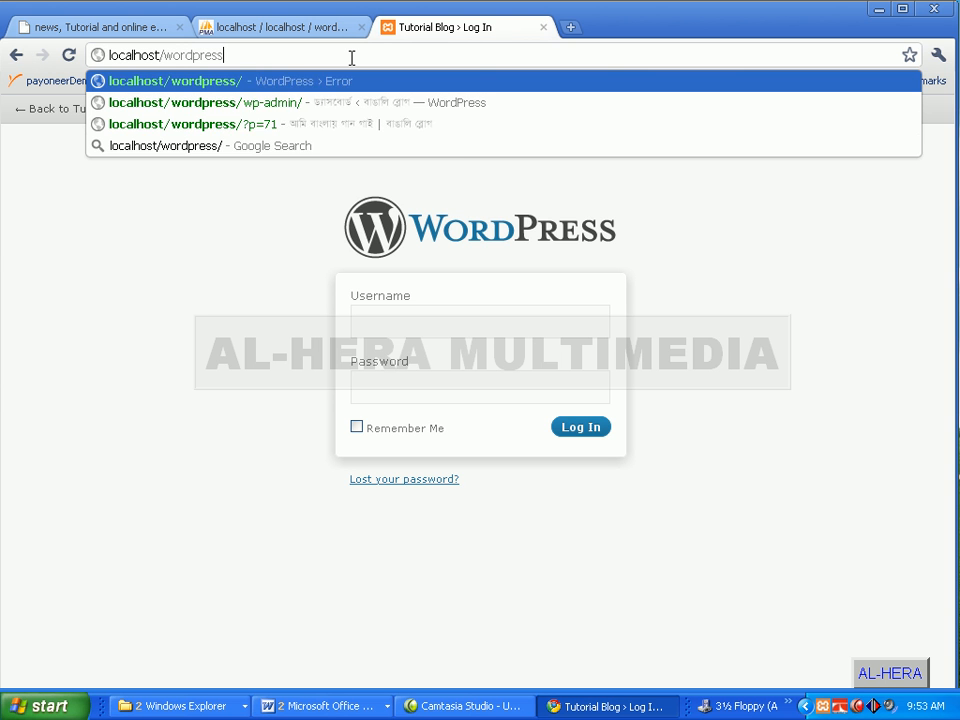
type("s")
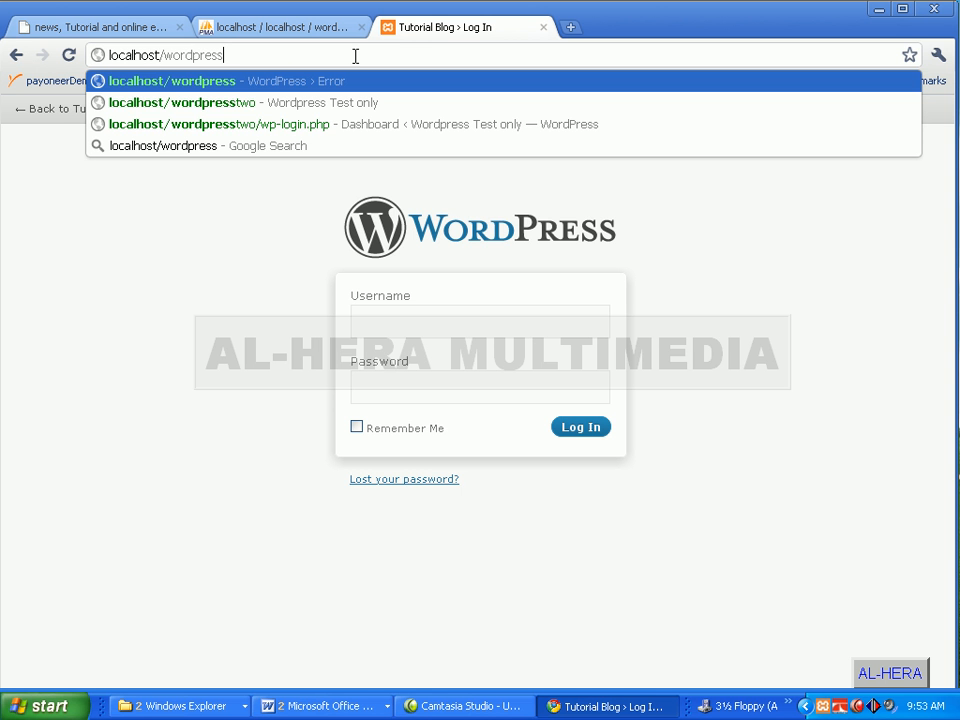
key("Return")
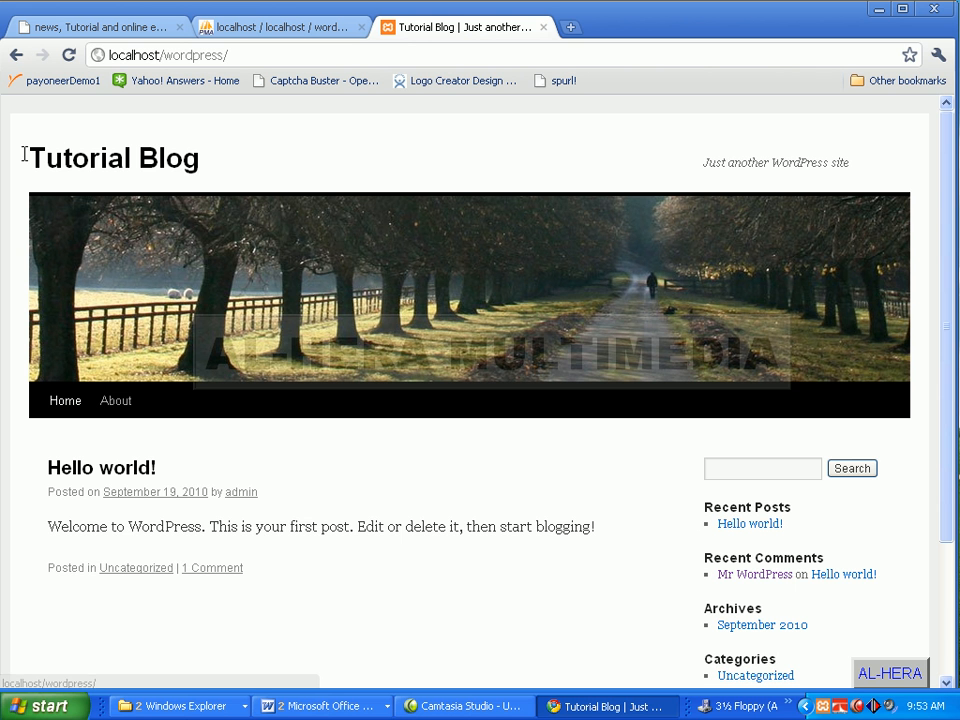
- Examine the Tutorial Blog home page from header to footer, glance at the phpMyAdmin privileges page, and return to the blog
left_click_drag(21, 154, 216, 158)
left_click(267, 203)
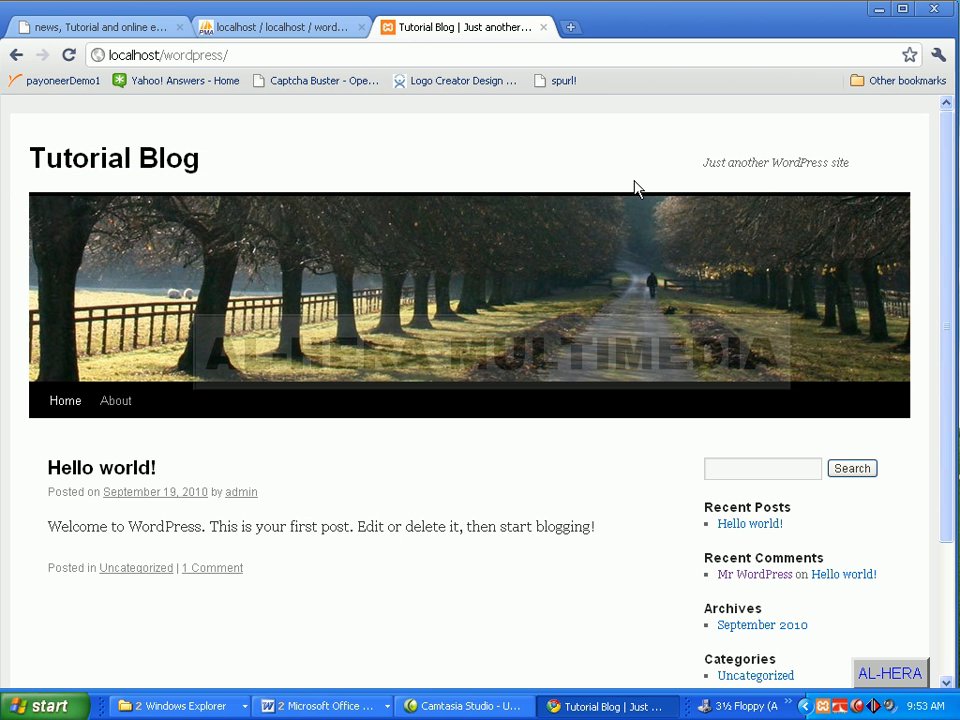
scroll(442, 264, "down", 3)
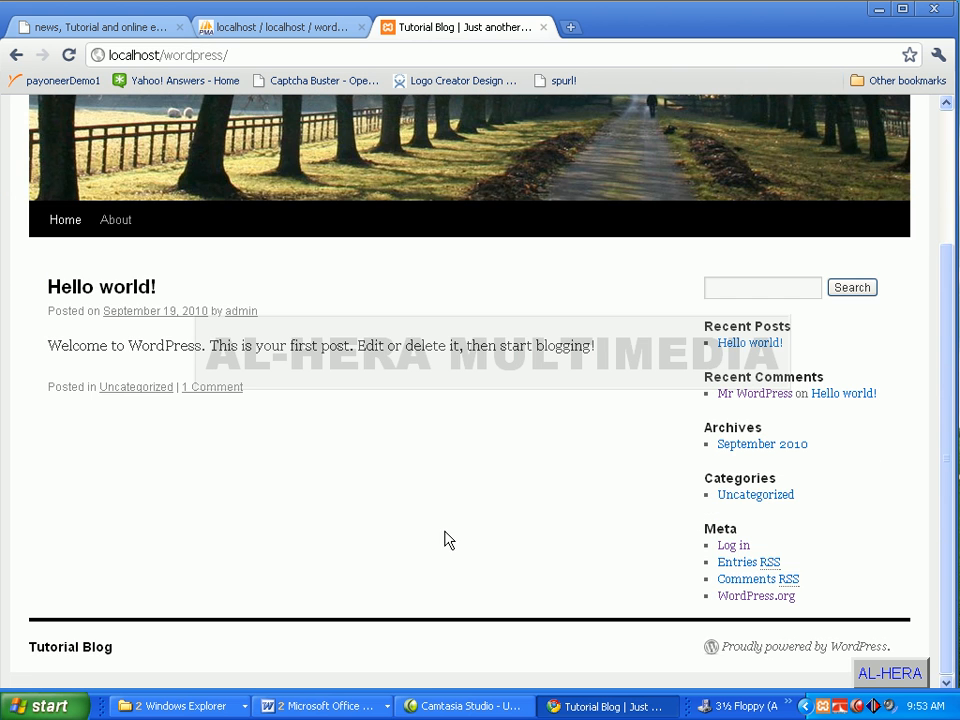
scroll(446, 540, "up", 3)
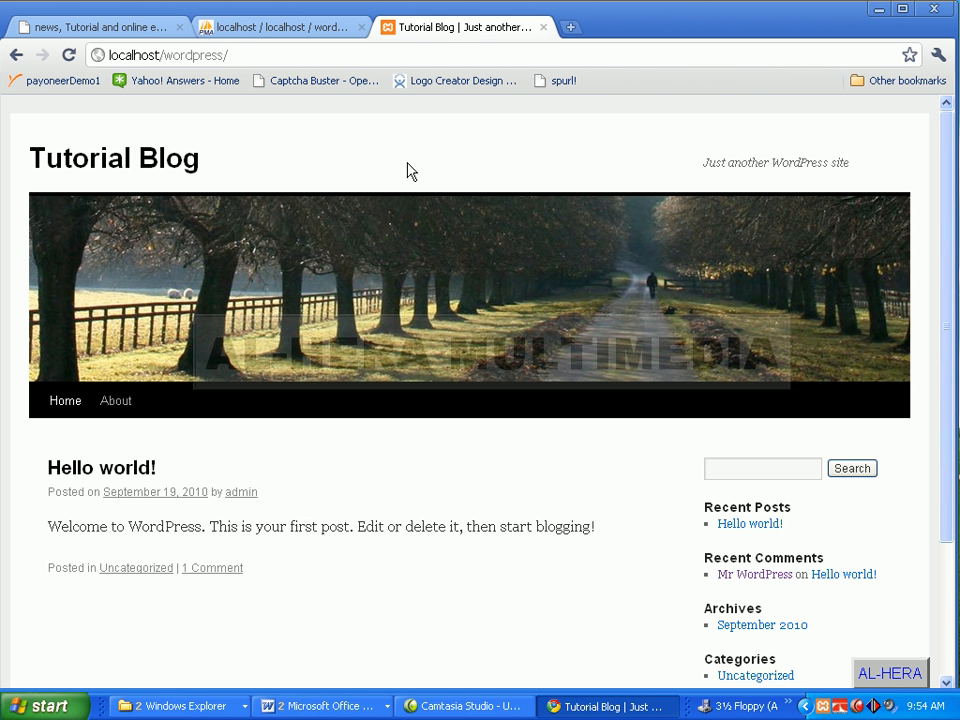
left_click(289, 29)
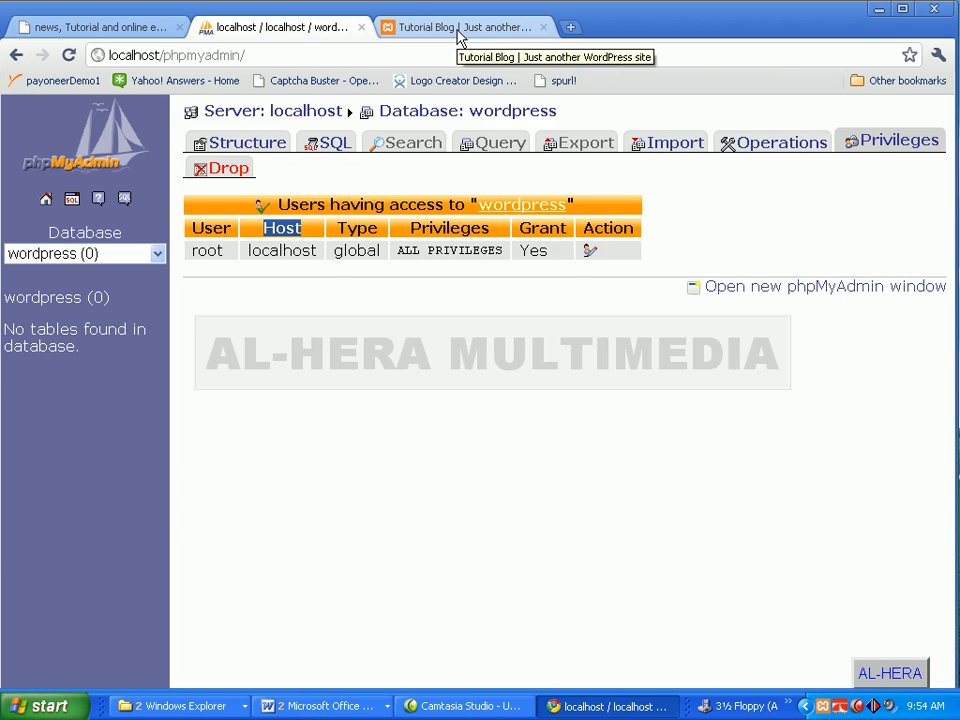
left_click(415, 30)
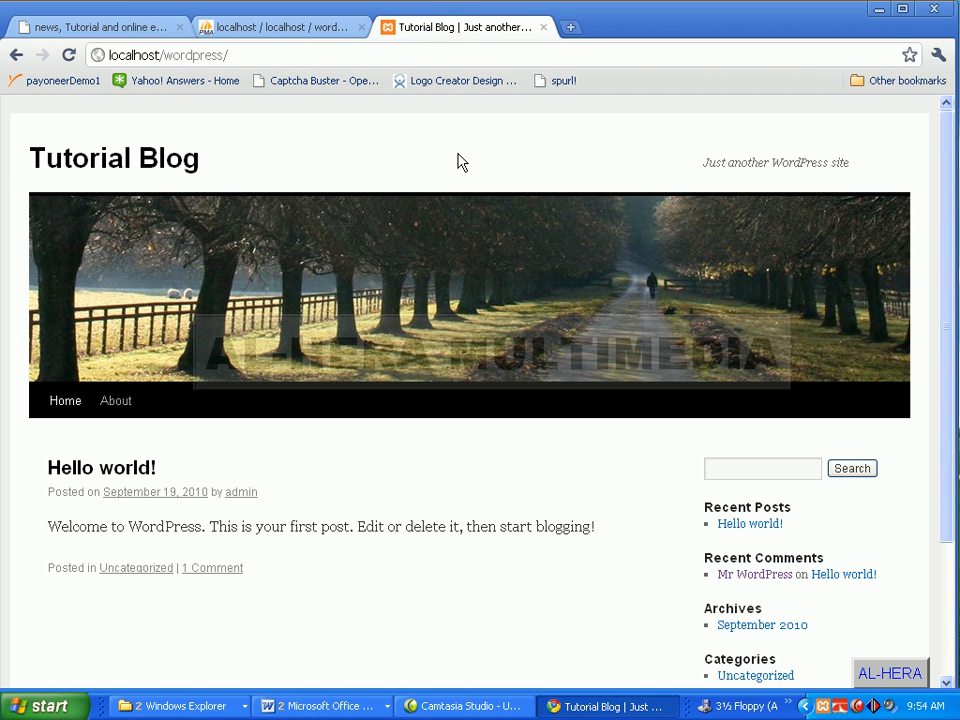